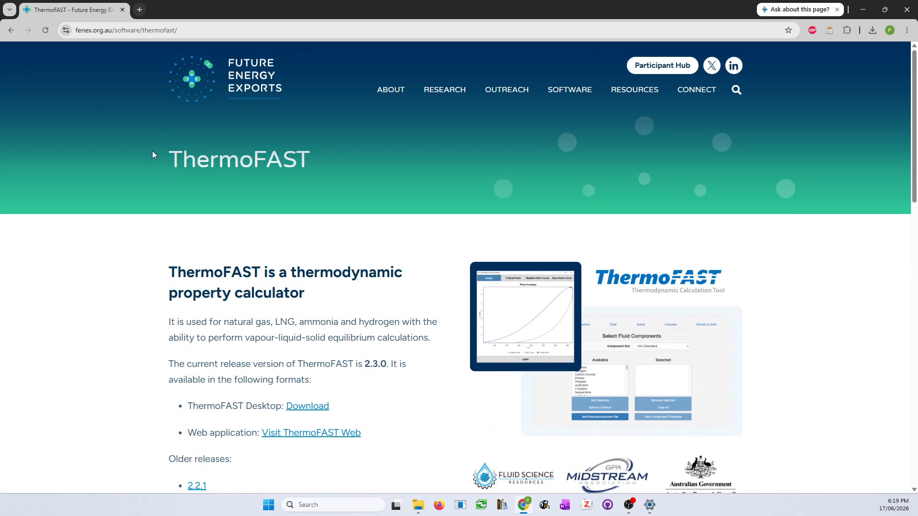
# Check the ThermoFAST page address and read its Download and install instructions
pyautogui.click(227, 30)
pyautogui.moveTo(228, 30); pyautogui.dragTo(66, 28)
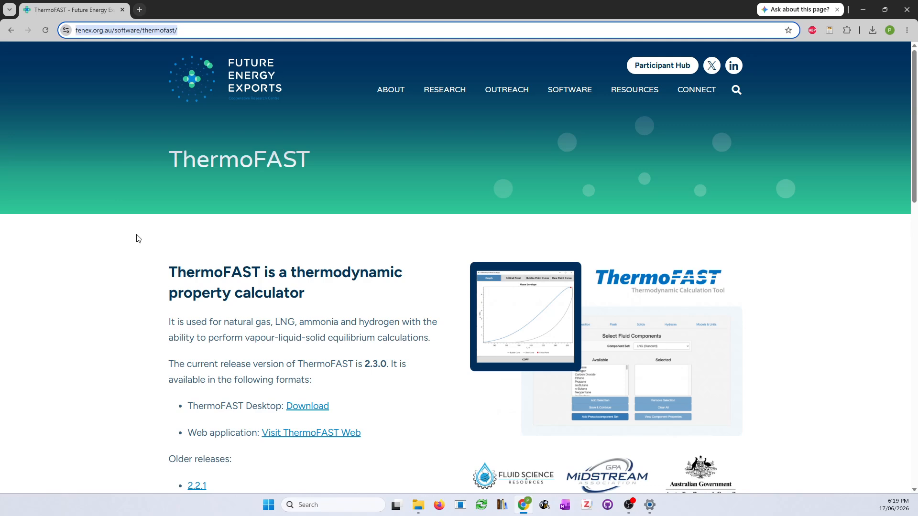
pyautogui.click(124, 270)
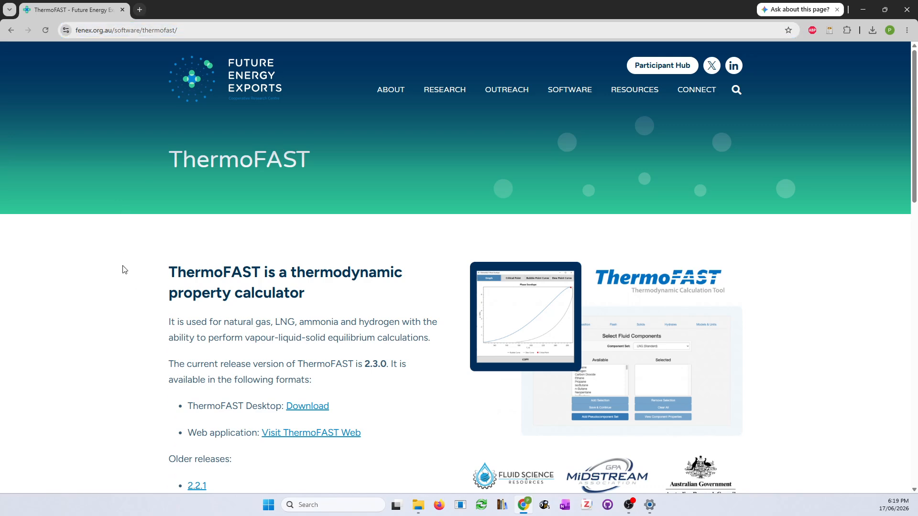
pyautogui.scroll(-7, 124, 270)
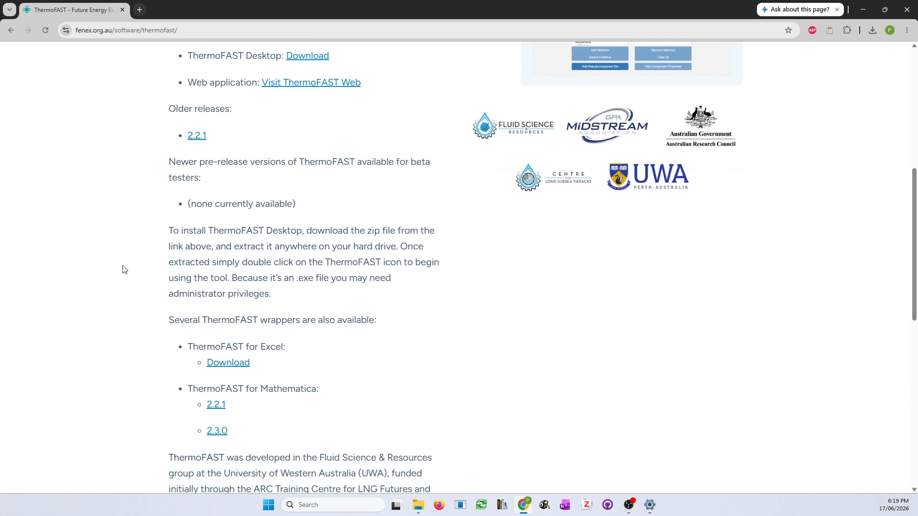
pyautogui.scroll(-2, 124, 270)
pyautogui.scroll(9, 123, 270)
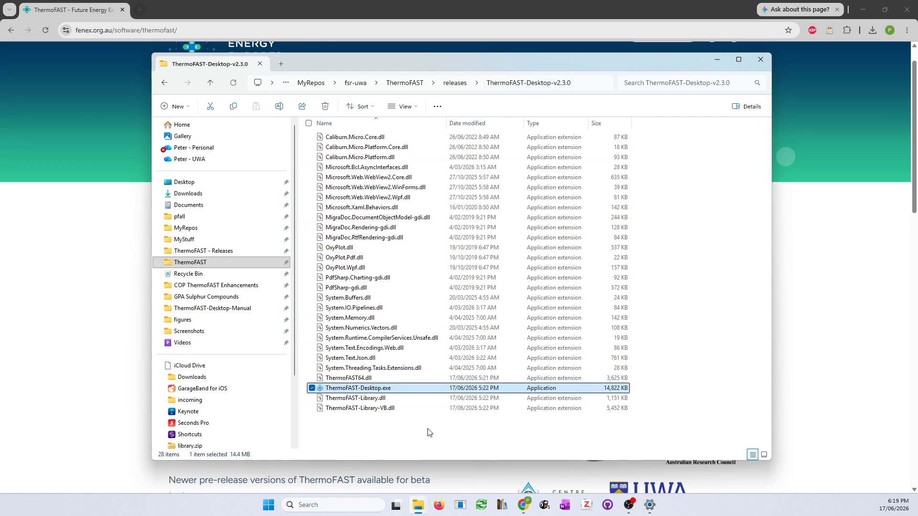
# Run ThermoFAST-Desktop.exe from the v2.3.0 release folder
pyautogui.click(376, 430)
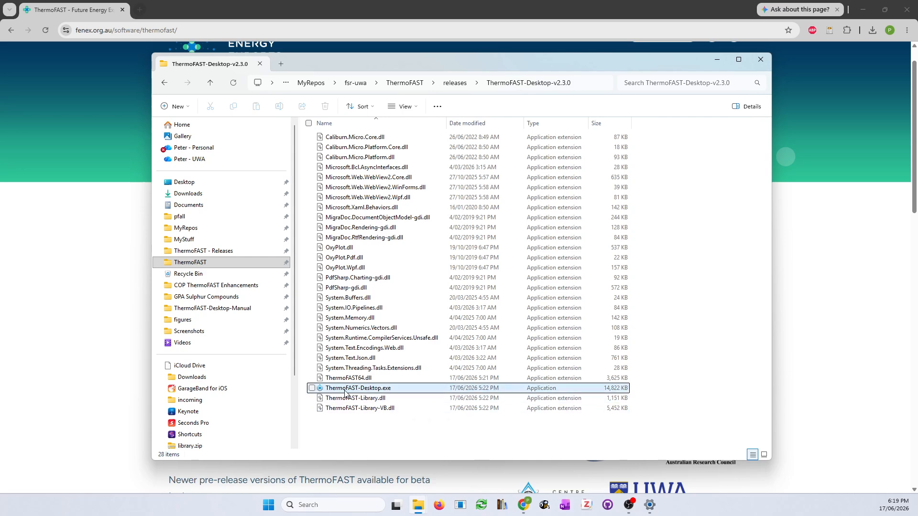
pyautogui.click(369, 391)
pyautogui.doubleClick(369, 390)
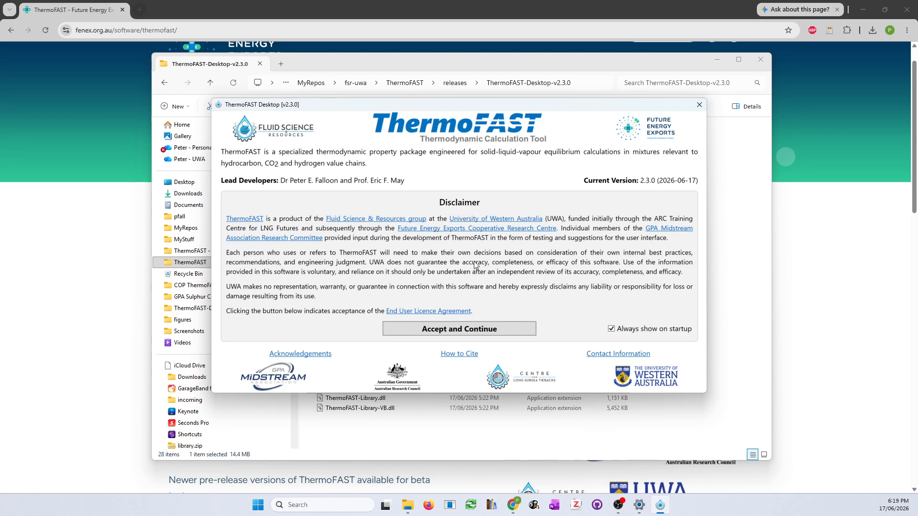
# Accept the disclaimer with 'Always show on startup' left ticked
pyautogui.click(611, 330)
pyautogui.click(611, 329)
pyautogui.click(457, 331)
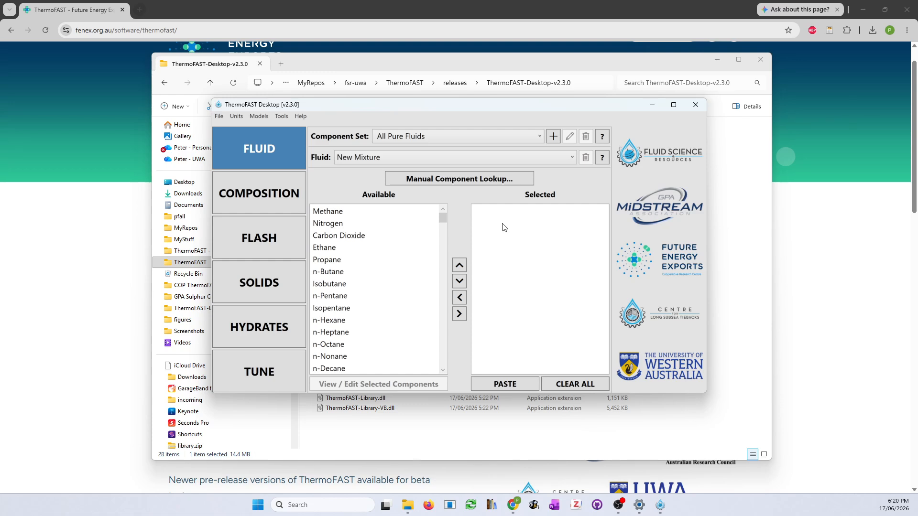
# Add Methane and Ethane as mixture components, removing and re-adding Ethane
pyautogui.doubleClick(318, 212)
pyautogui.doubleClick(334, 236)
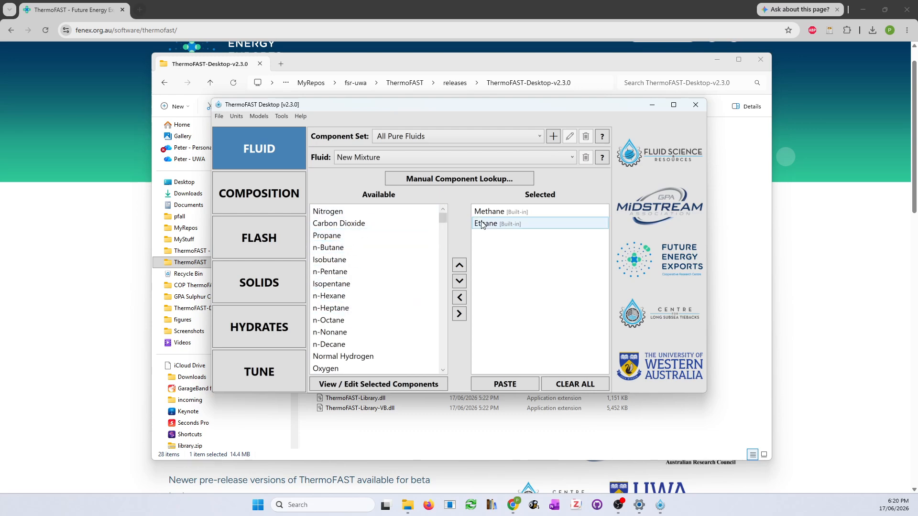
pyautogui.moveTo(534, 225)
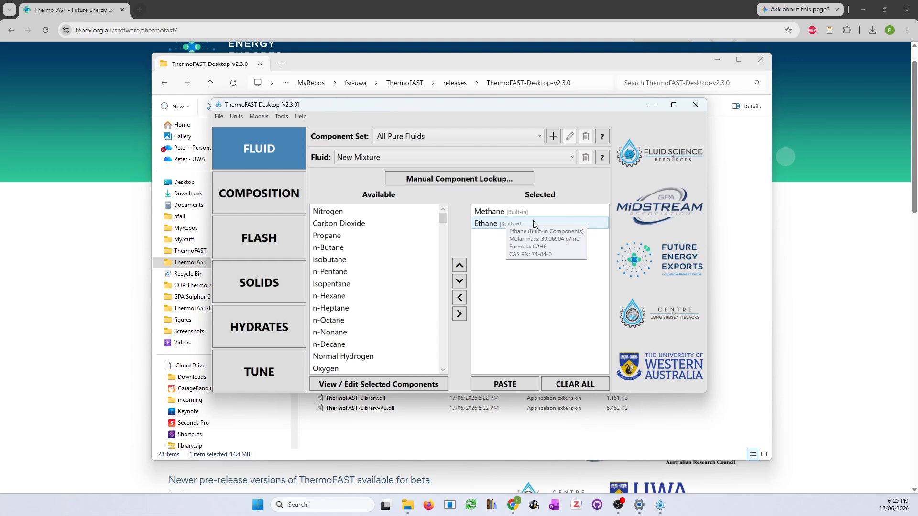
pyautogui.doubleClick(488, 225)
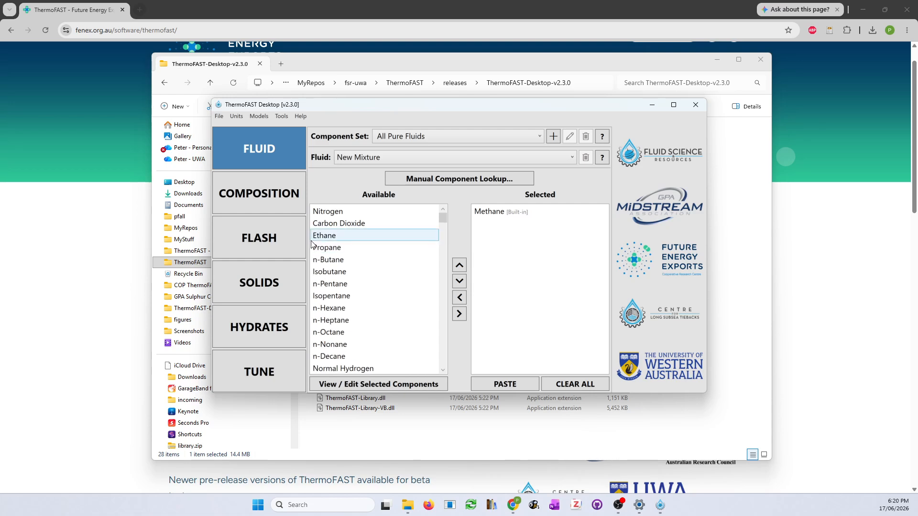
pyautogui.click(460, 314)
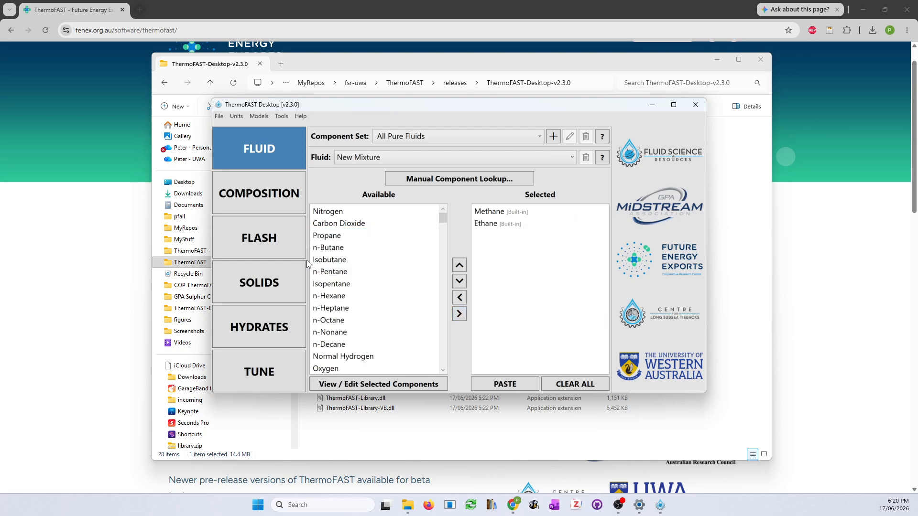
# Move Ethane above Methane and back, keeping Methane first
pyautogui.click(493, 227)
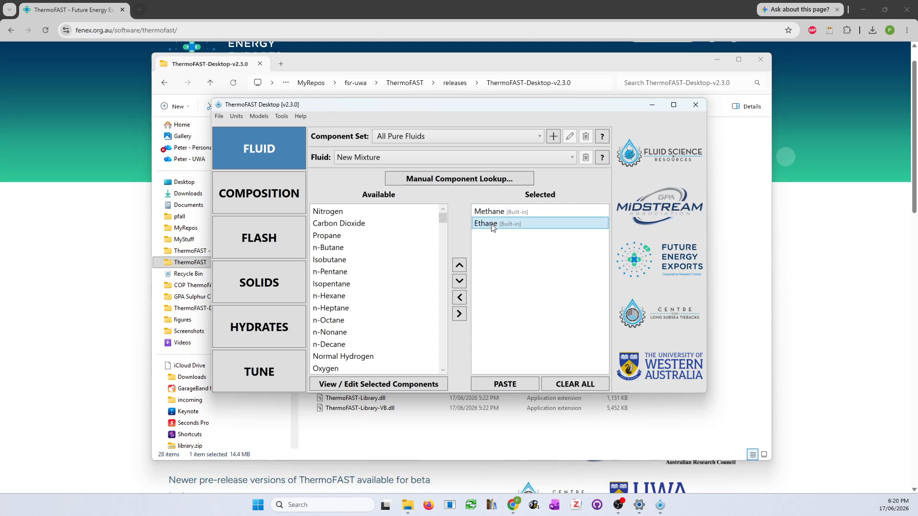
pyautogui.click(459, 266)
pyautogui.click(459, 282)
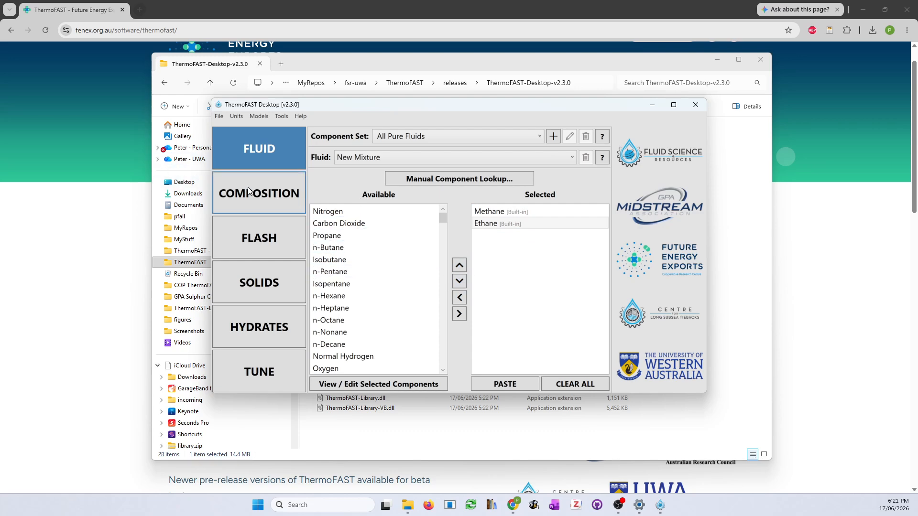
# Enter mole fractions of 0.7 for Methane and 0.3 for Ethane
pyautogui.click(271, 197)
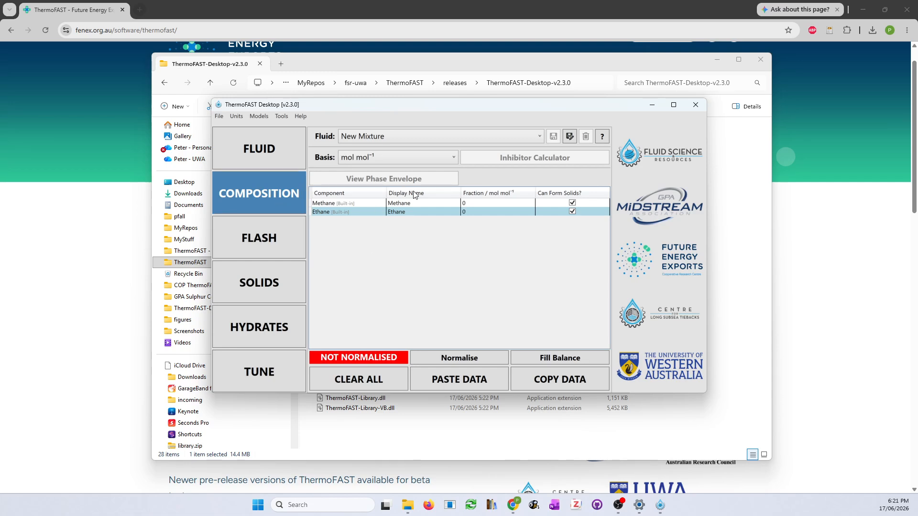
pyautogui.doubleClick(474, 202)
pyautogui.write('0.7')
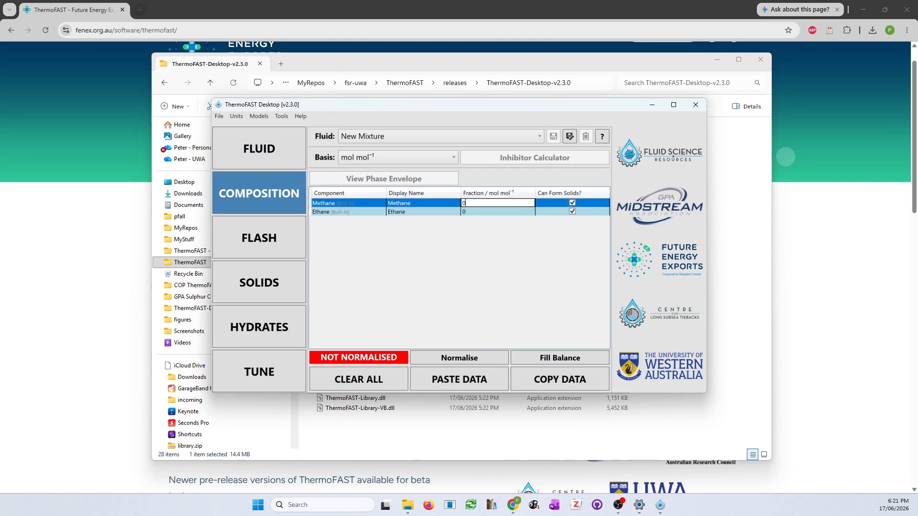
pyautogui.press('Return')
pyautogui.write('0.7')
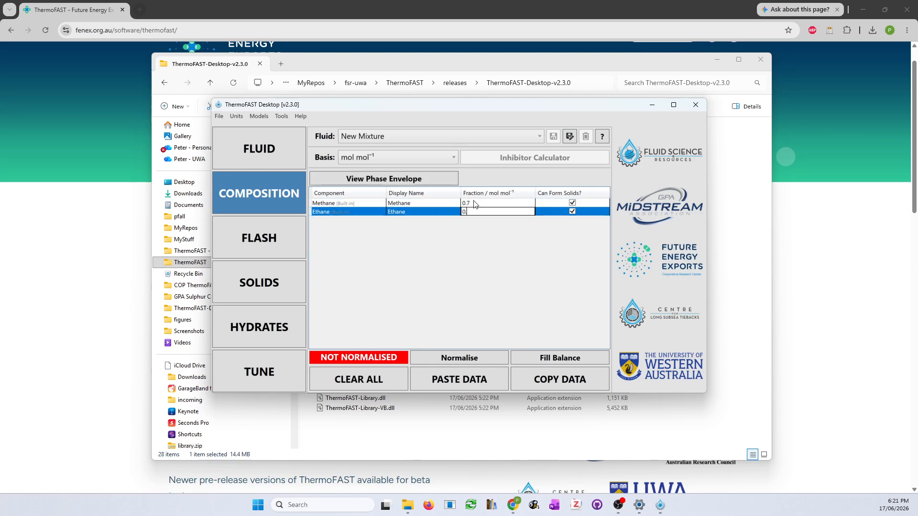
pyautogui.write('3')
pyautogui.press('Return')
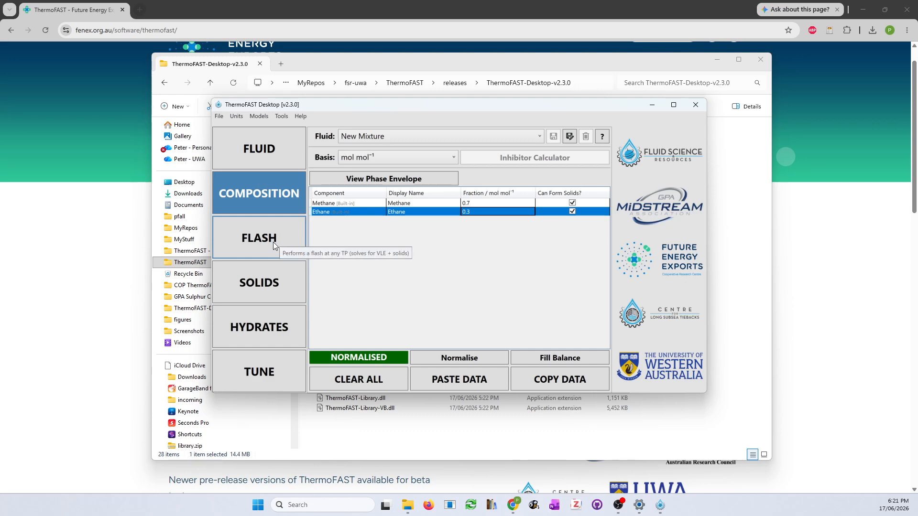
pyautogui.click(246, 249)
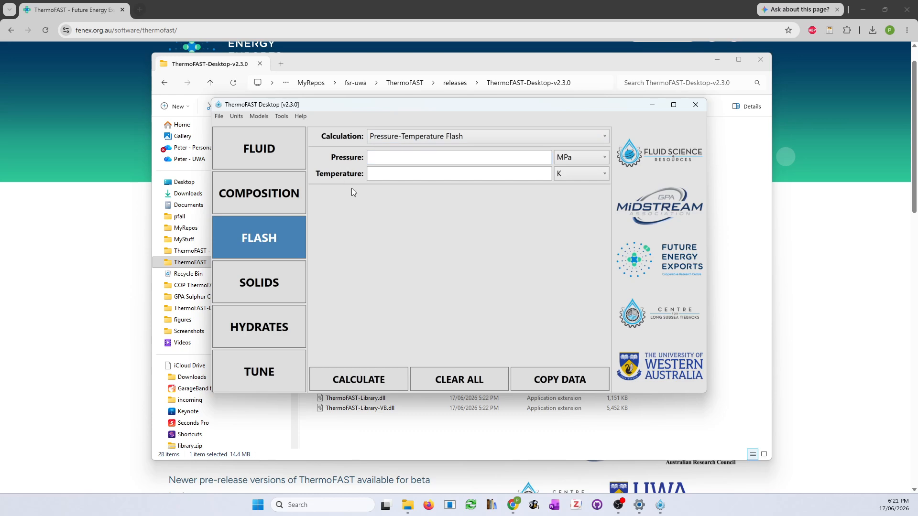
# Run a pressure-temperature flash at 2 MPa and 200 K
pyautogui.click(394, 160)
pyautogui.write('2')
pyautogui.press('Tab')
pyautogui.write('200')
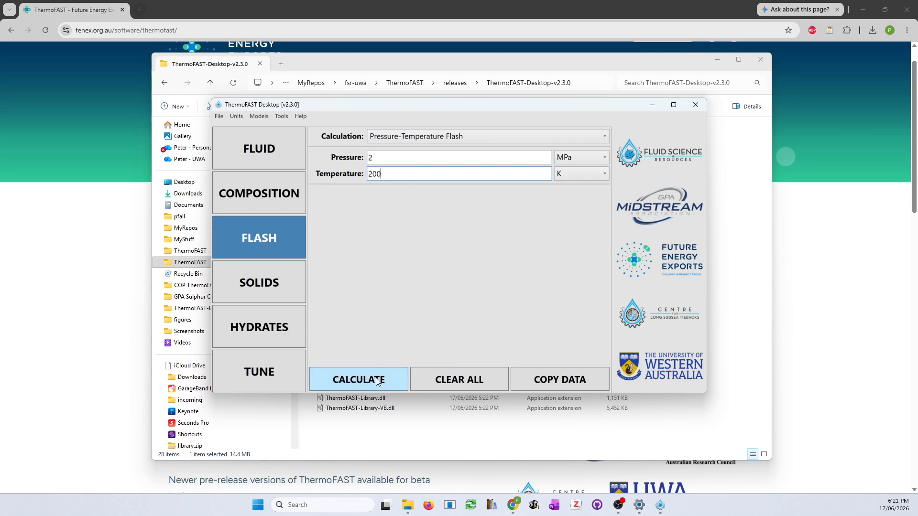
pyautogui.click(364, 383)
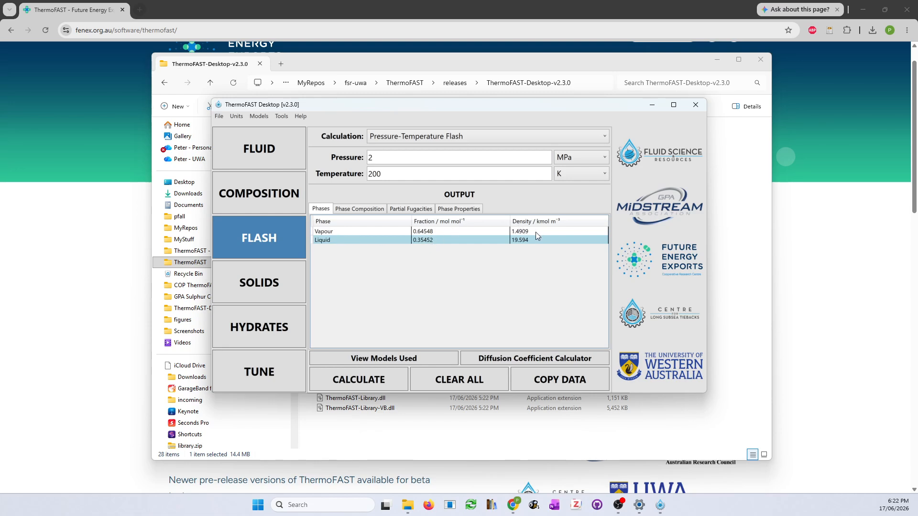
# Review the flash's phase compositions, partial fugacities and phase properties (vapour Z 0.80673)
pyautogui.click(348, 211)
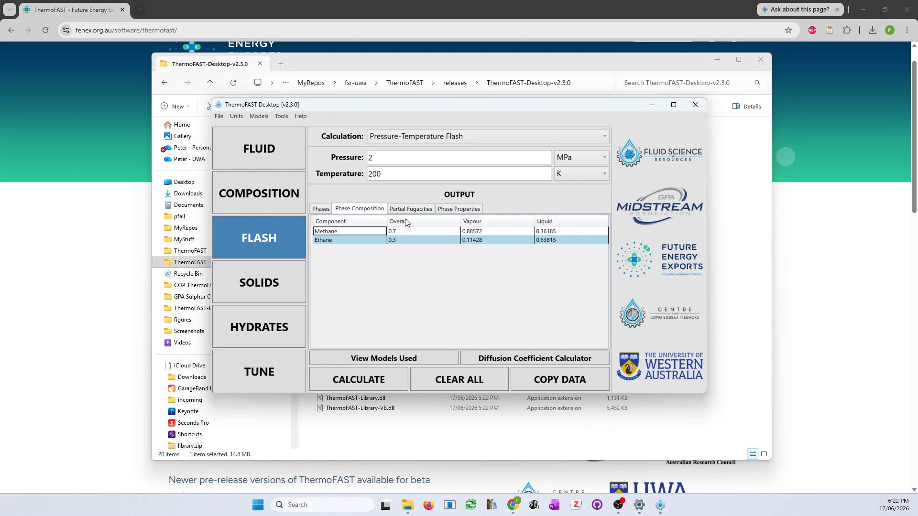
pyautogui.click(422, 210)
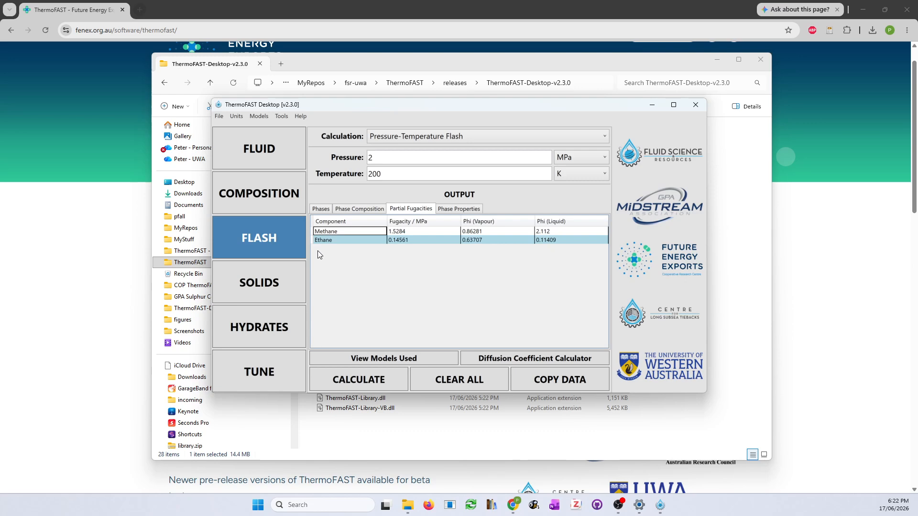
pyautogui.click(460, 209)
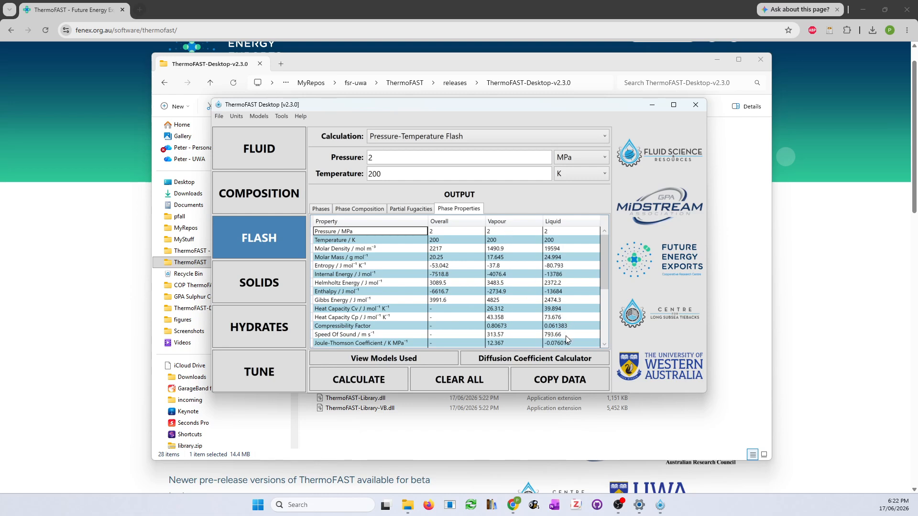
pyautogui.scroll(-4, 520, 299)
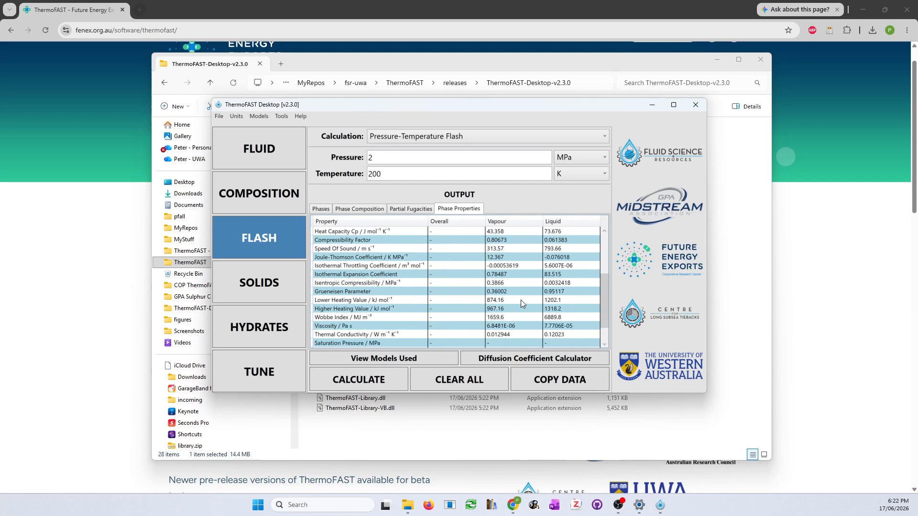
pyautogui.scroll(4, 521, 300)
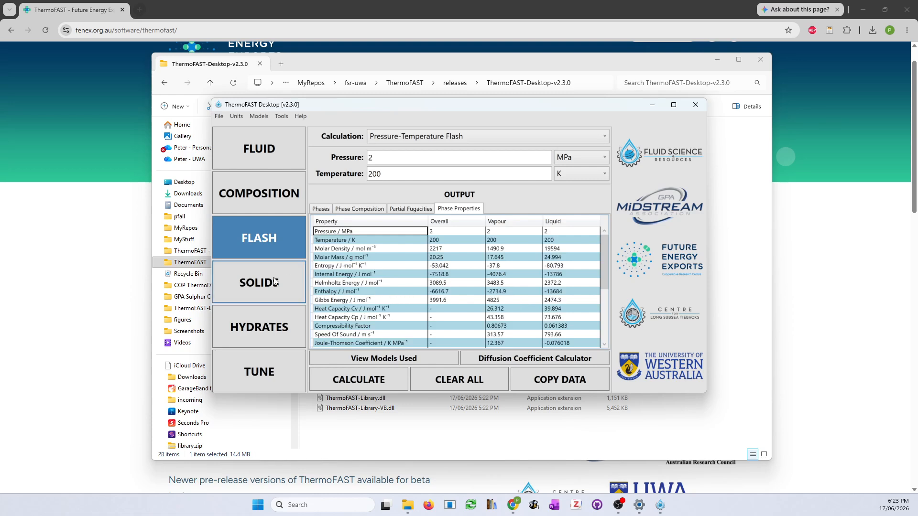
# Calculate the solid transition at 2 MPa, finding solid methane at 75.3 K
pyautogui.click(259, 284)
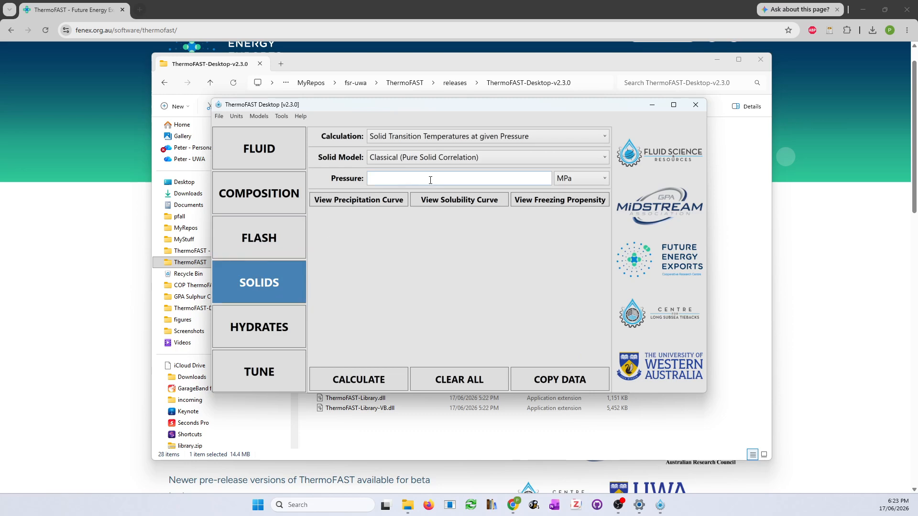
pyautogui.click(373, 178)
pyautogui.write('2')
pyautogui.click(372, 379)
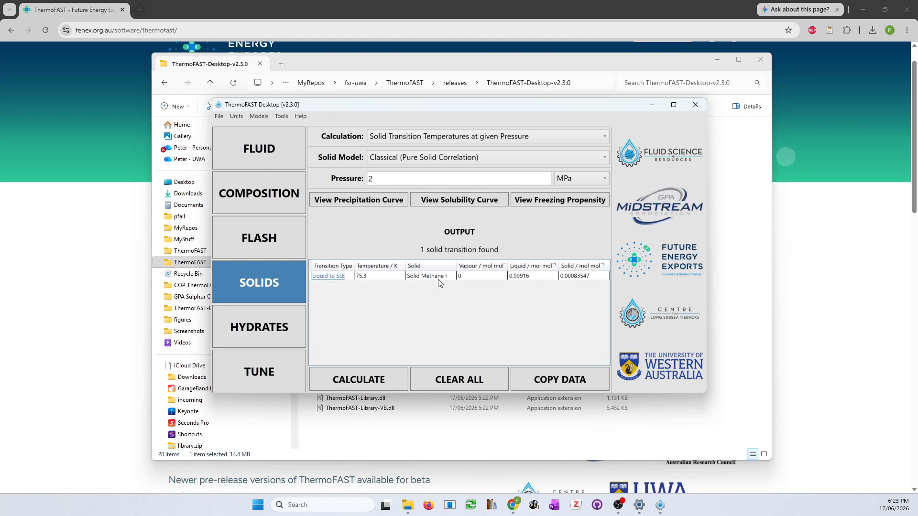
pyautogui.click(261, 329)
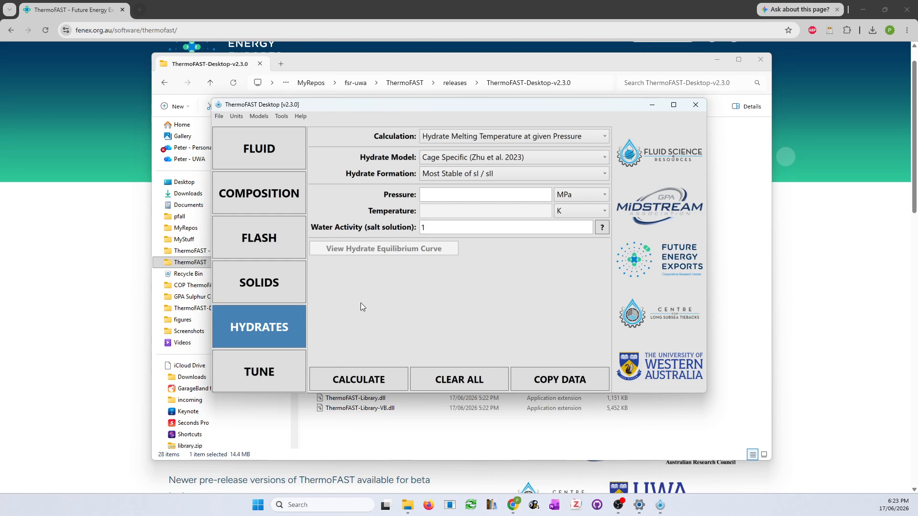
# Swap Ethane for Water and give Water the 0.3 balance fraction
pyautogui.click(258, 154)
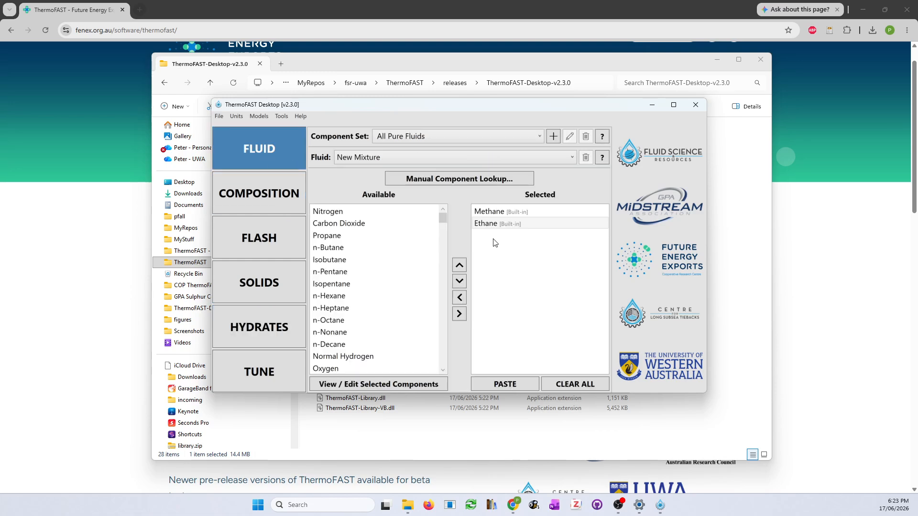
pyautogui.doubleClick(485, 224)
pyautogui.scroll(-2, 338, 258)
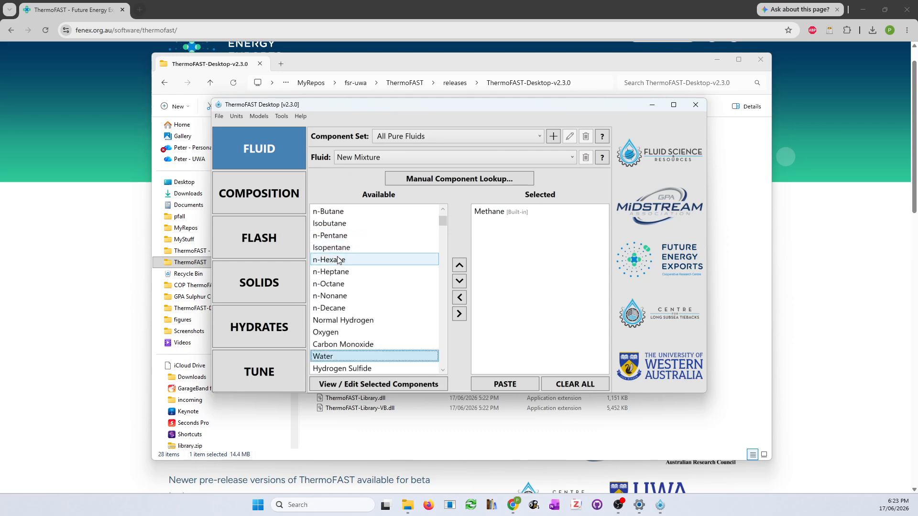
pyautogui.doubleClick(331, 357)
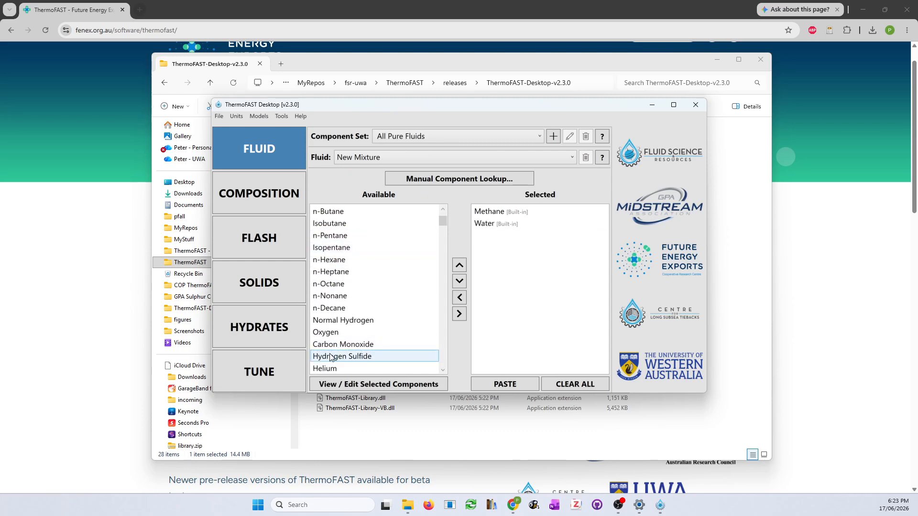
pyautogui.click(271, 198)
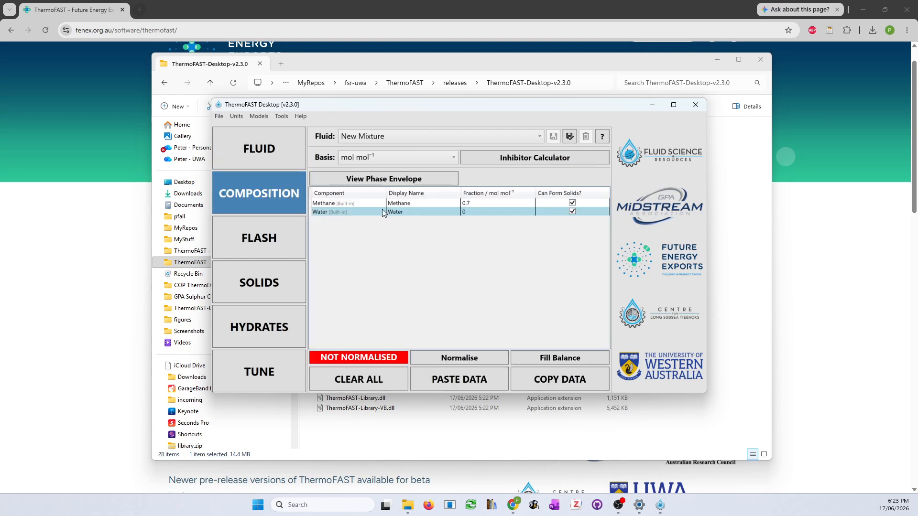
pyautogui.click(542, 361)
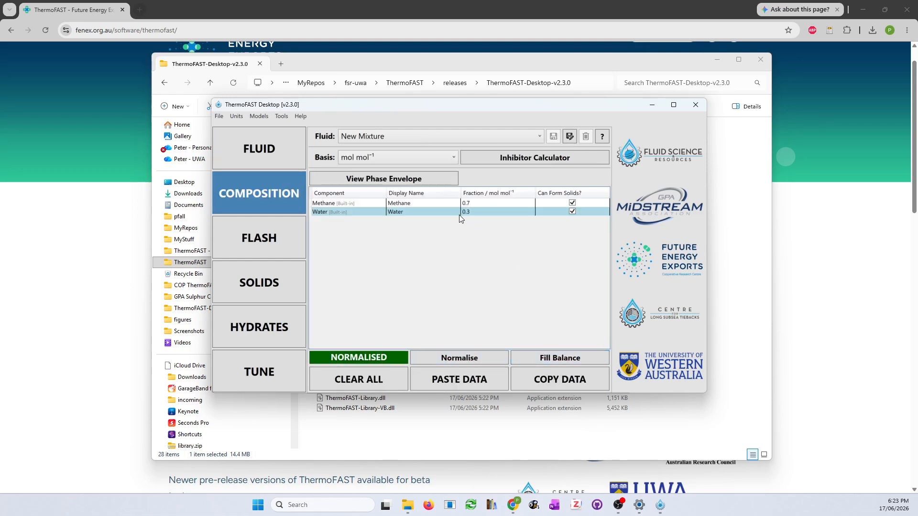
# Calculate the hydrate melting temperature at 2 MPa, giving sI hydrate at 264.96 K
pyautogui.click(263, 332)
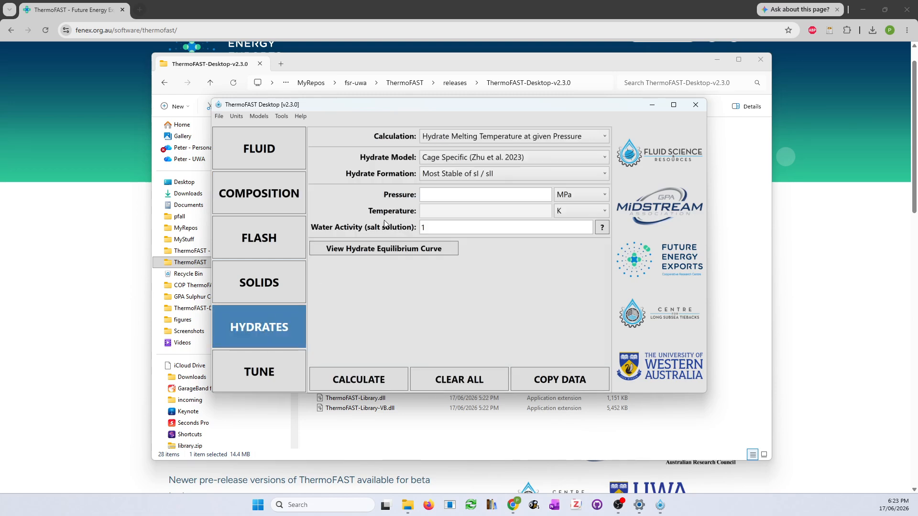
pyautogui.click(443, 195)
pyautogui.write('2')
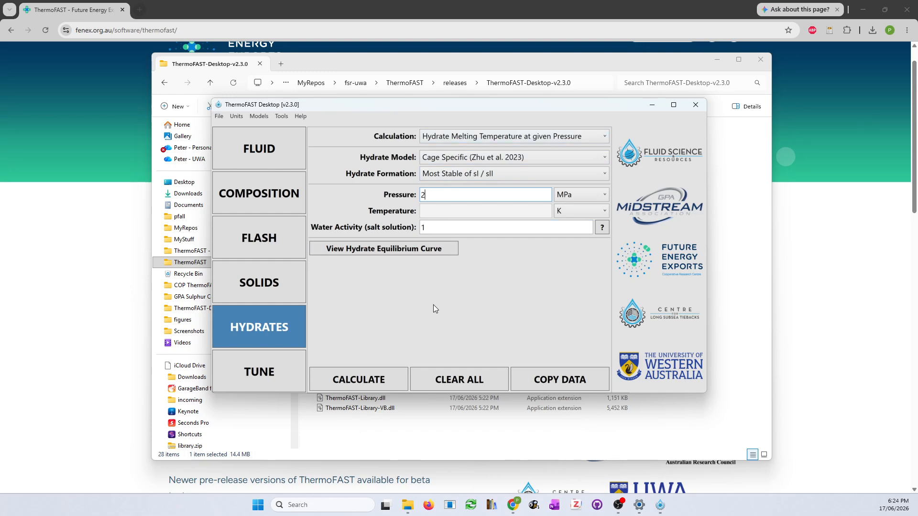
pyautogui.click(371, 381)
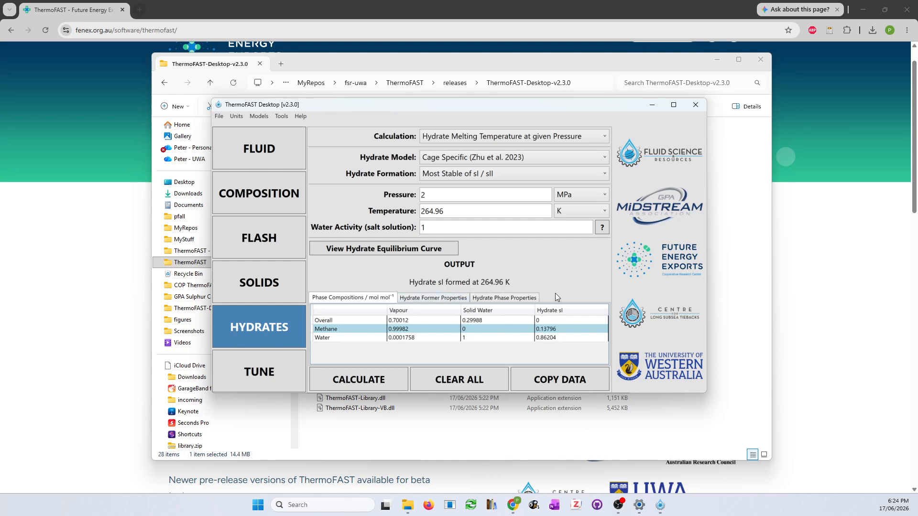
# Review the Hydrate Former and Hydrate Phase Properties result tables
pyautogui.click(420, 300)
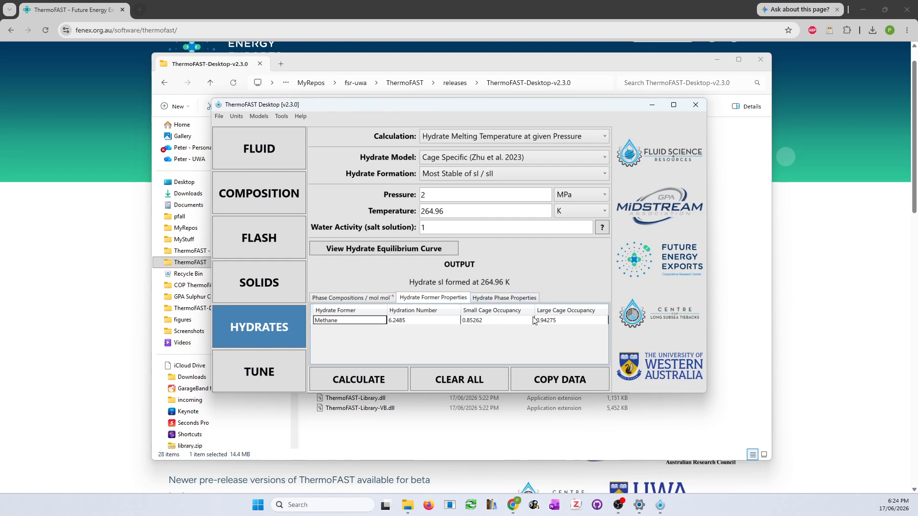
pyautogui.click(516, 299)
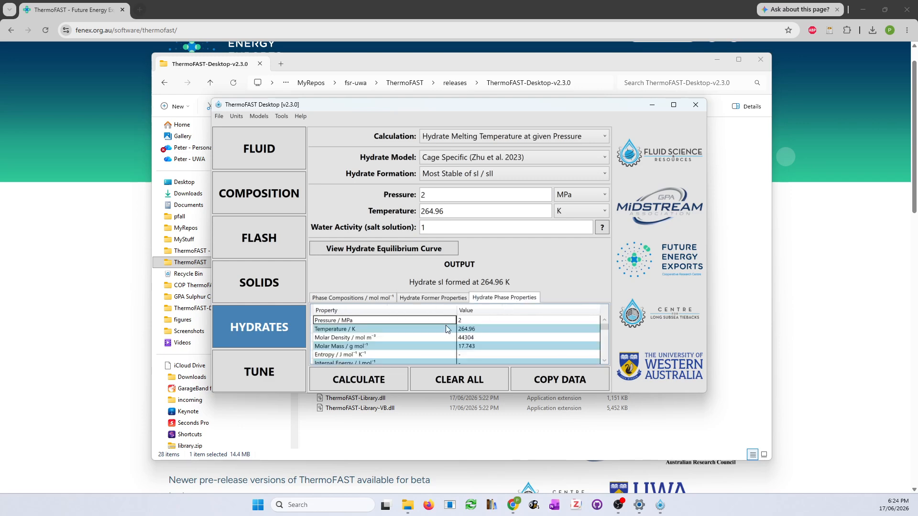
pyautogui.scroll(-3, 536, 322)
pyautogui.scroll(4, 536, 322)
pyautogui.click(458, 136)
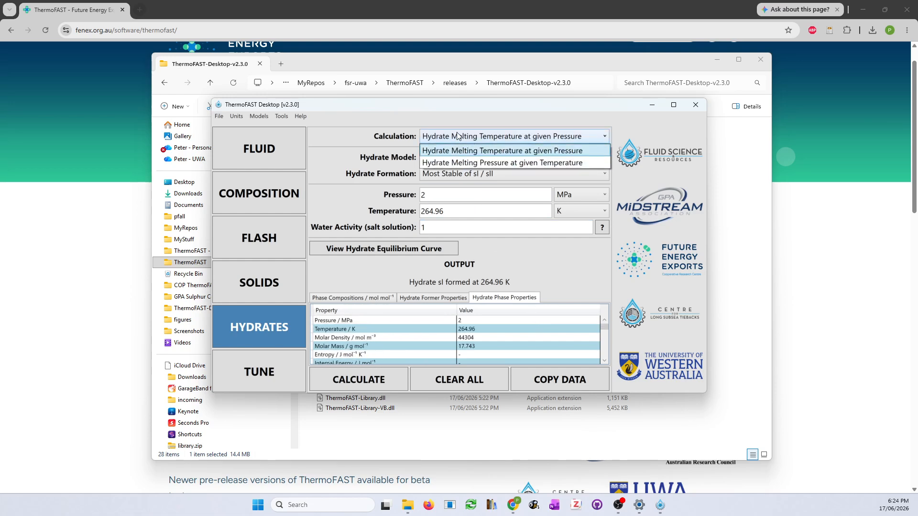
# Switch the hydrate calculation to Melting Pressure at 264.96 K and calculate, giving sI hydrate at 2 MPa
pyautogui.click(447, 164)
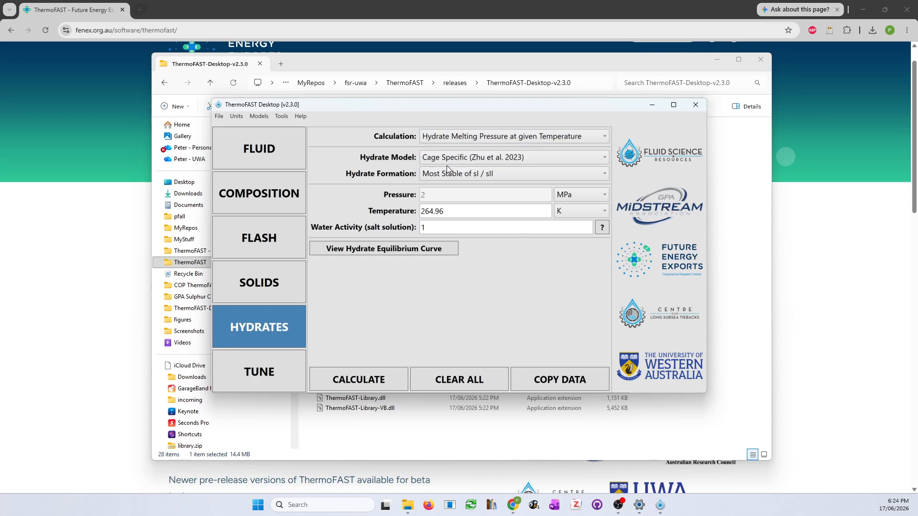
pyautogui.click(361, 380)
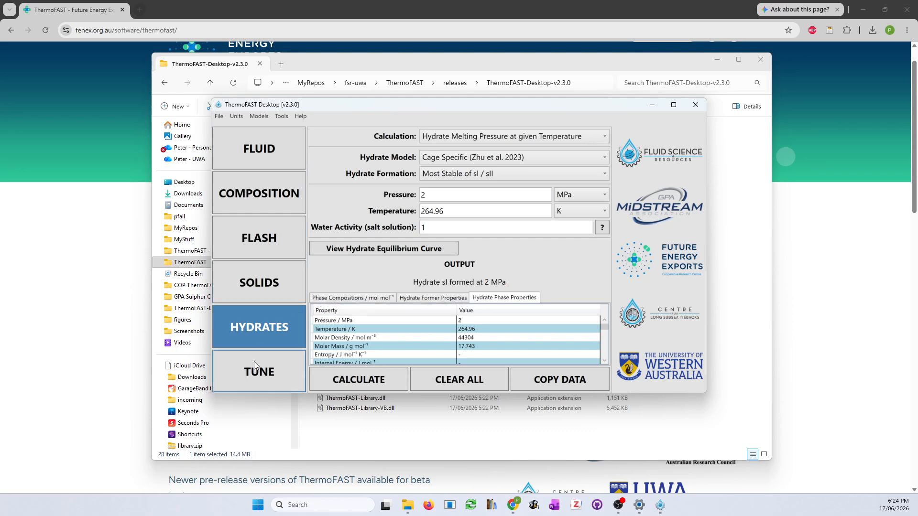
# Look through the Tune, Flash and Composition setups, finishing on the Fluid component selection
pyautogui.click(249, 384)
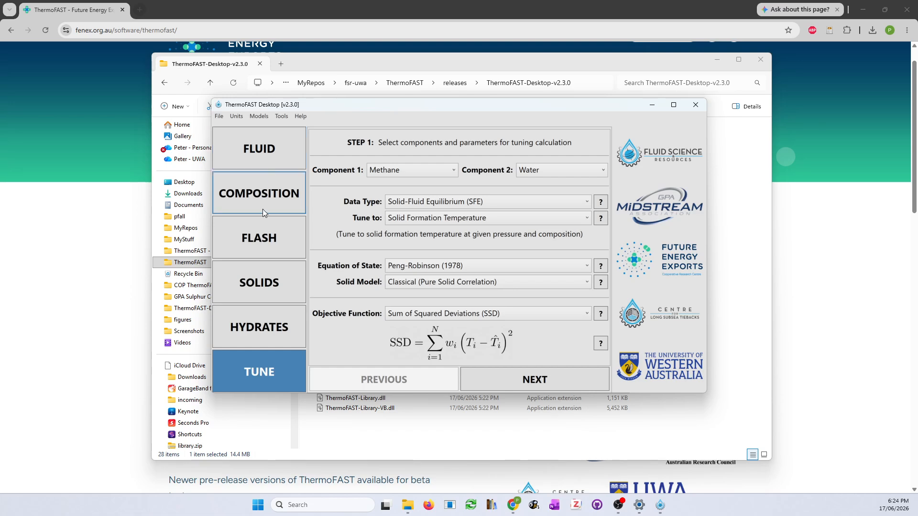
pyautogui.click(256, 246)
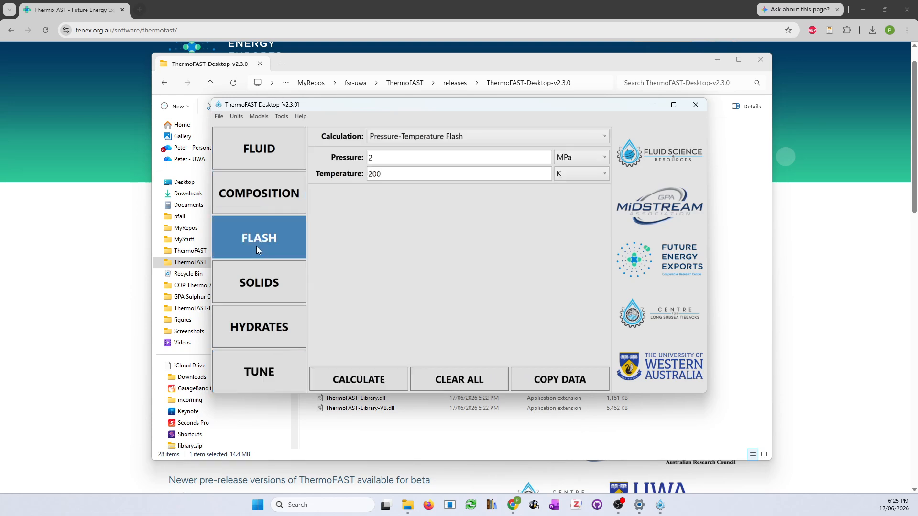
pyautogui.click(251, 190)
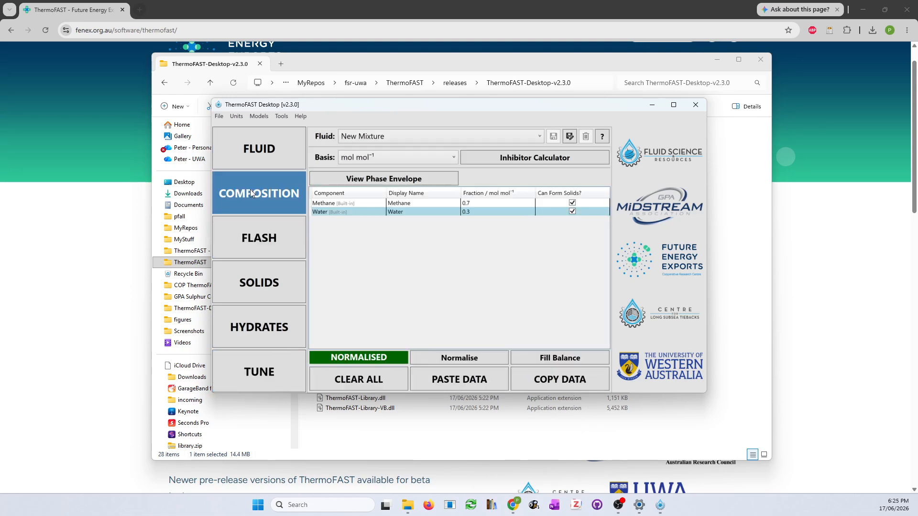
pyautogui.click(263, 147)
# Swap Water for Ethane in the mixture's selected components
pyautogui.doubleClick(492, 224)
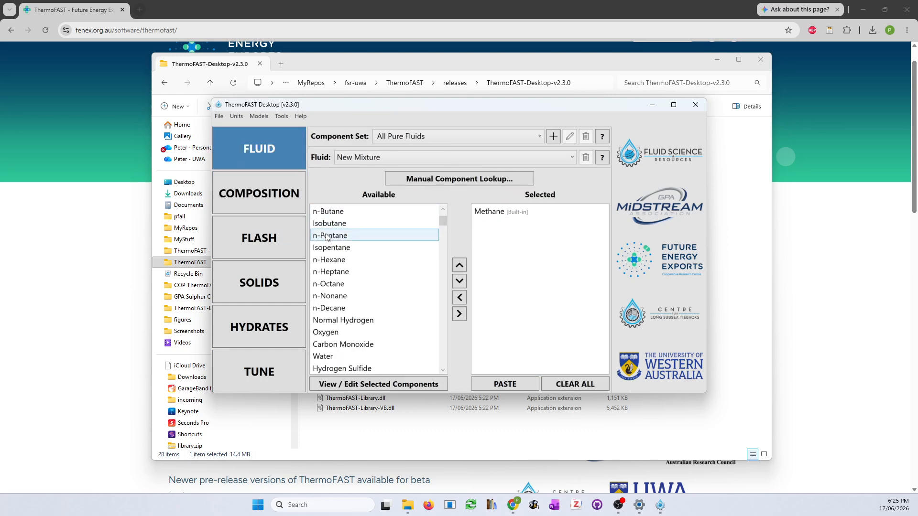
pyautogui.scroll(2, 327, 238)
pyautogui.doubleClick(345, 236)
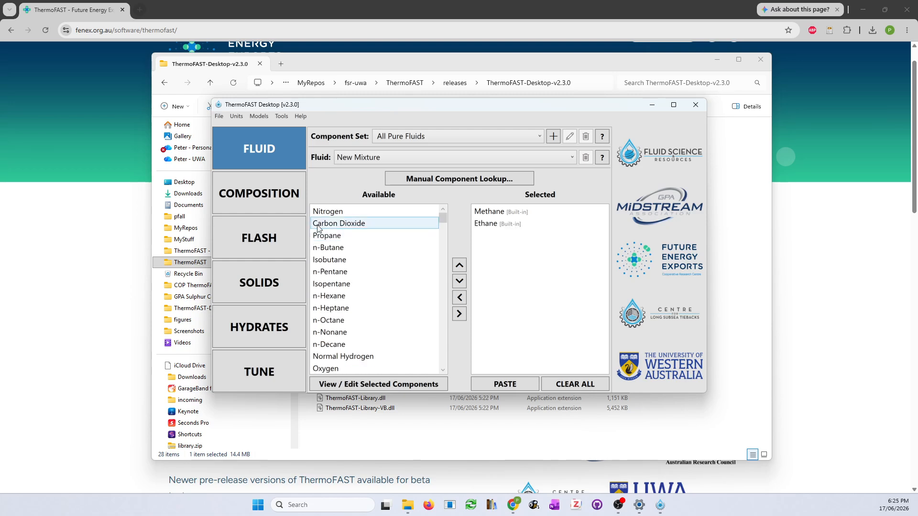
# Fill Ethane's balance to 0.3 beside Methane 0.7, then bring up the Phase Envelope tool
pyautogui.click(279, 197)
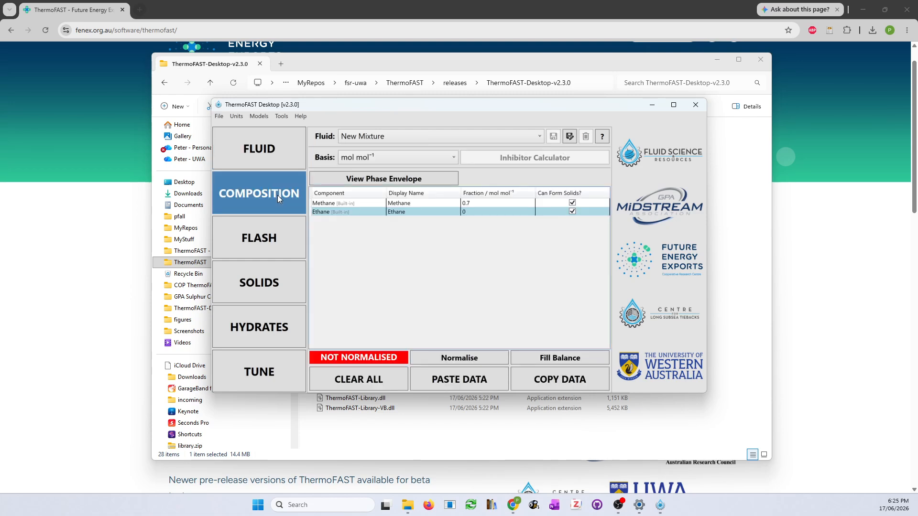
pyautogui.click(560, 358)
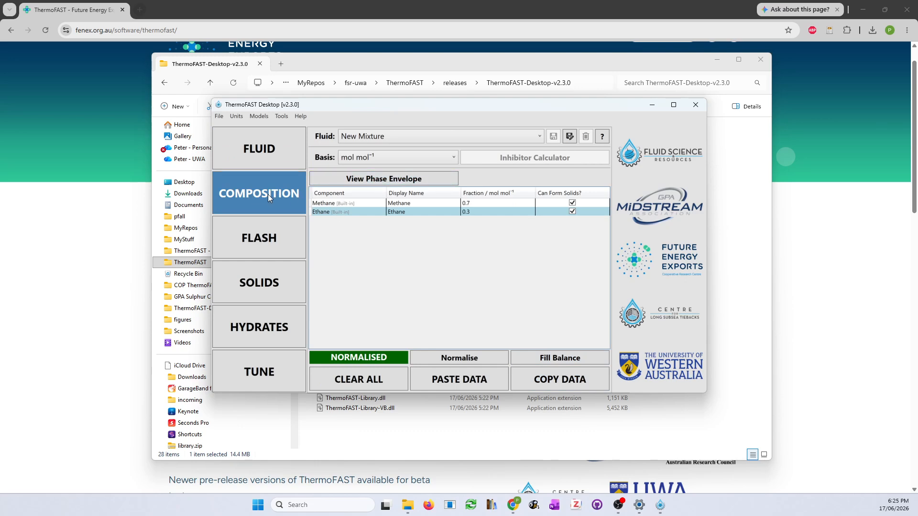
pyautogui.click(376, 180)
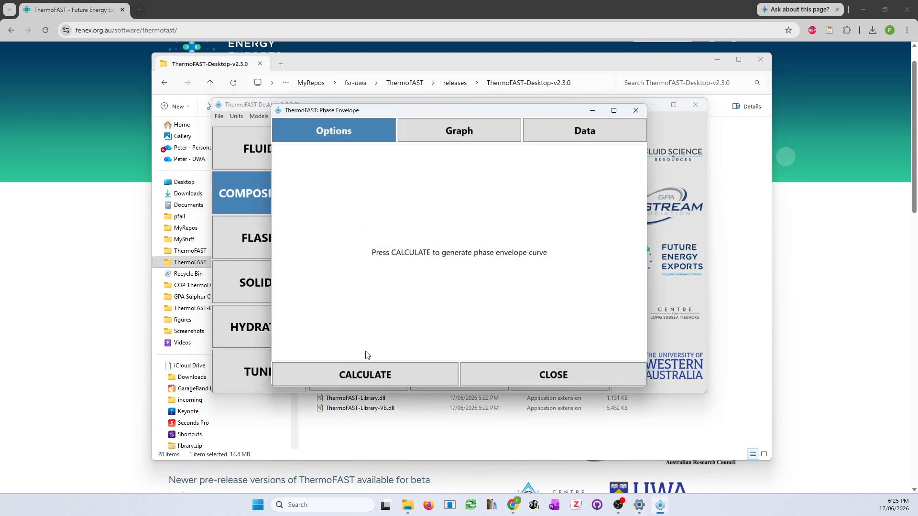
# Generate the phase envelope and review the critical point (240.83 K, 6.9118 MPa), bubble and dew curves, then close it
pyautogui.click(366, 379)
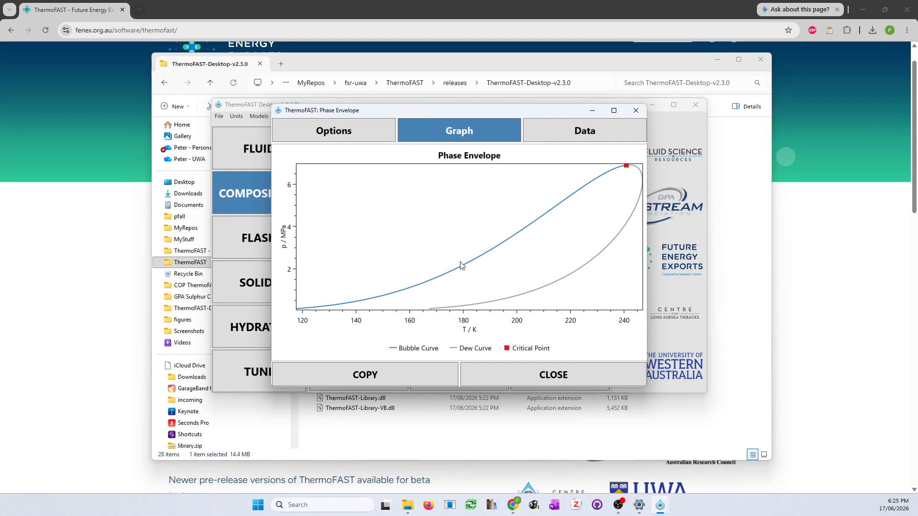
pyautogui.click(584, 131)
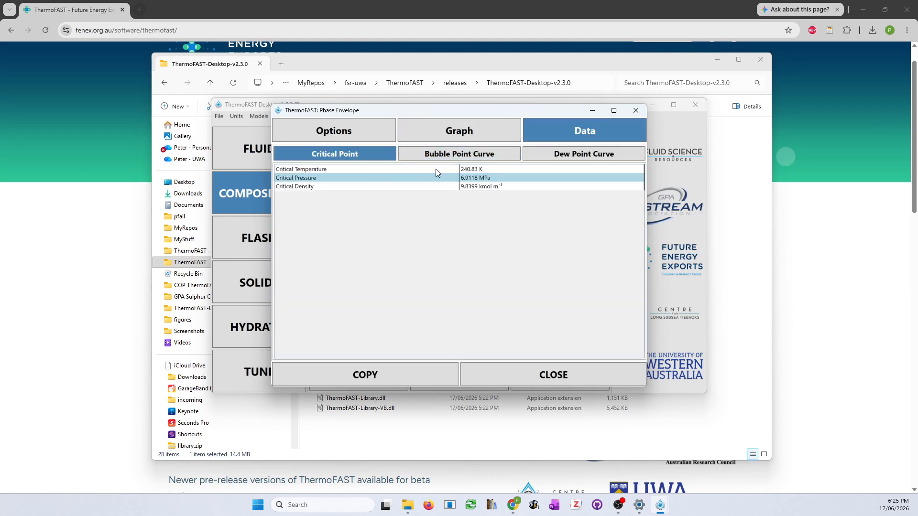
pyautogui.click(470, 154)
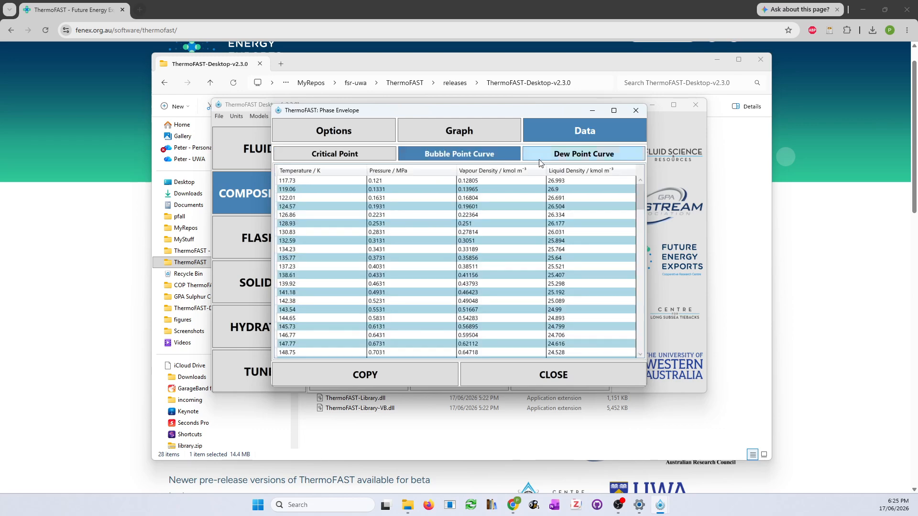
pyautogui.click(566, 154)
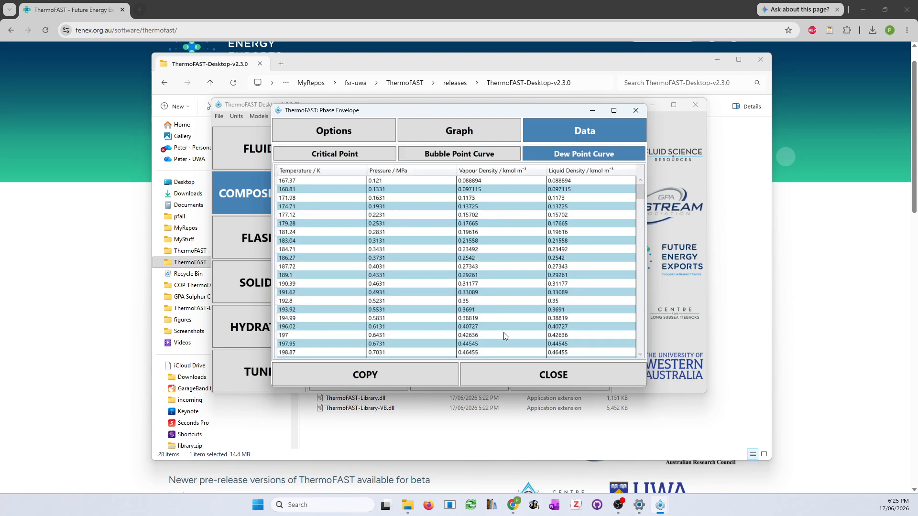
pyautogui.click(506, 374)
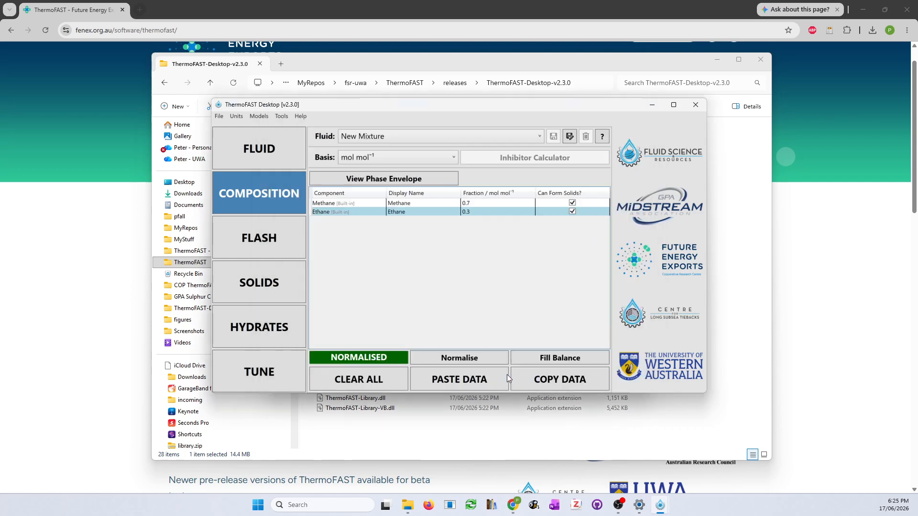
# Flash the mixture at 2 MPa and 200 K, giving 0.64548 vapour and 0.35452 liquid
pyautogui.click(276, 242)
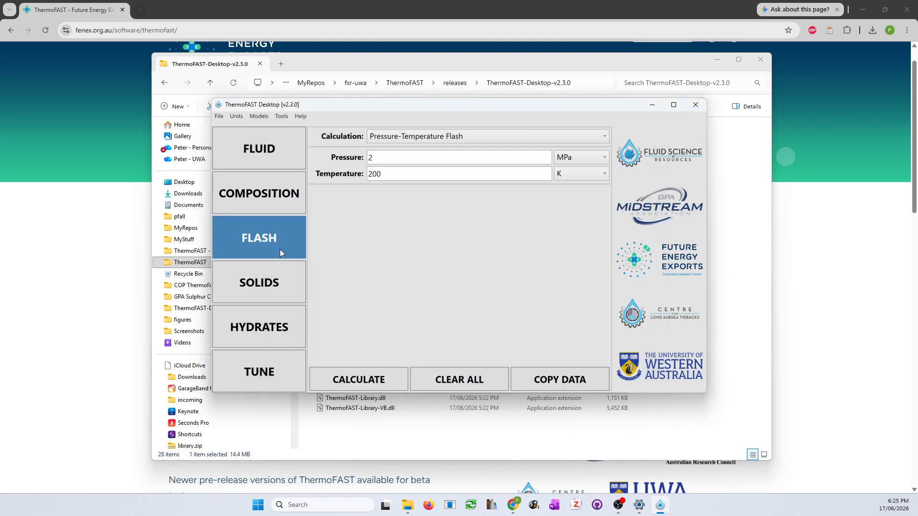
pyautogui.click(367, 380)
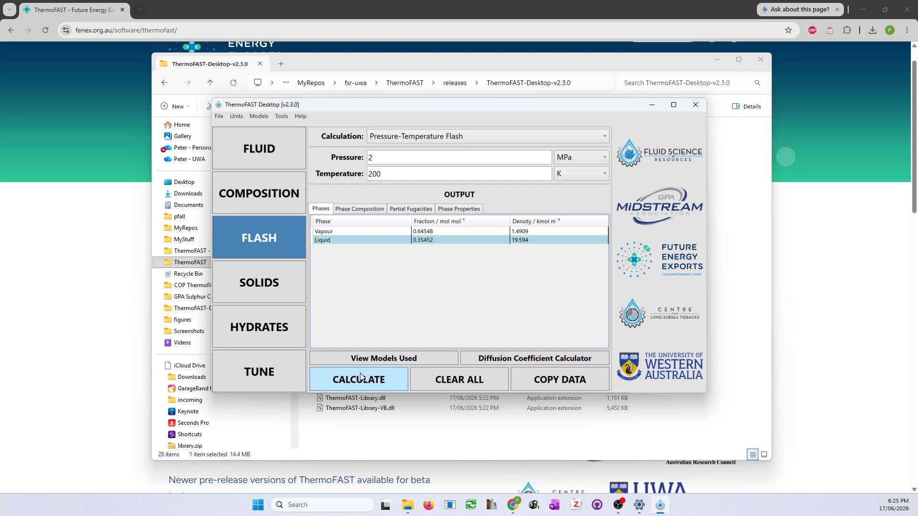
pyautogui.click(514, 361)
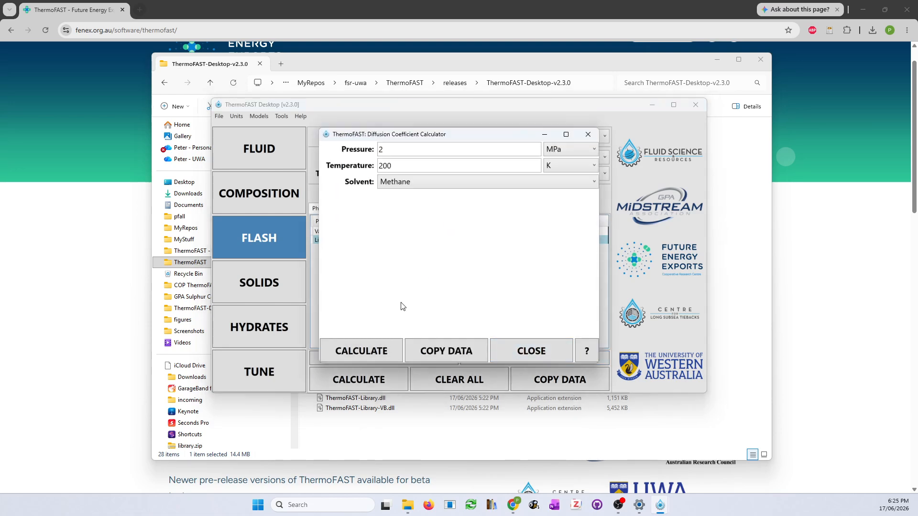
# Calculate both phases' diffusion coefficients and review Fickian, thermodynamic factor and self-diffusion results
pyautogui.click(358, 353)
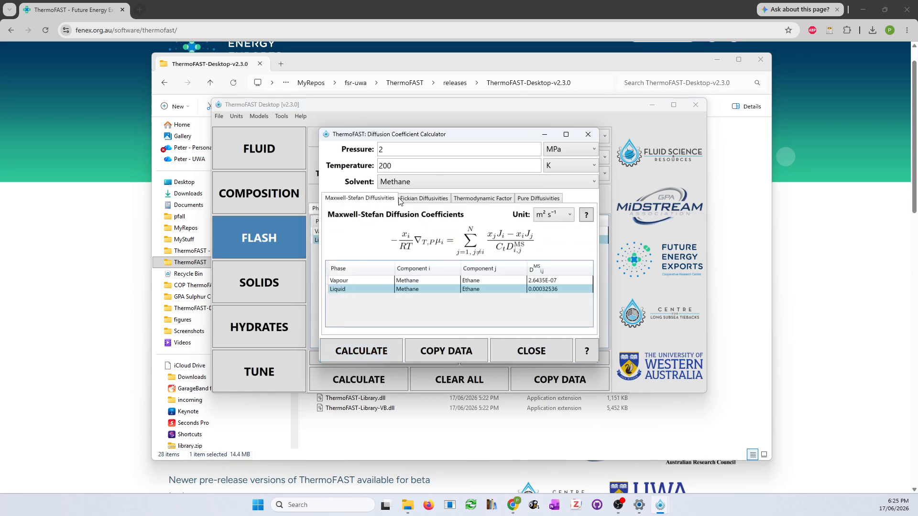
pyautogui.click(412, 200)
pyautogui.click(501, 201)
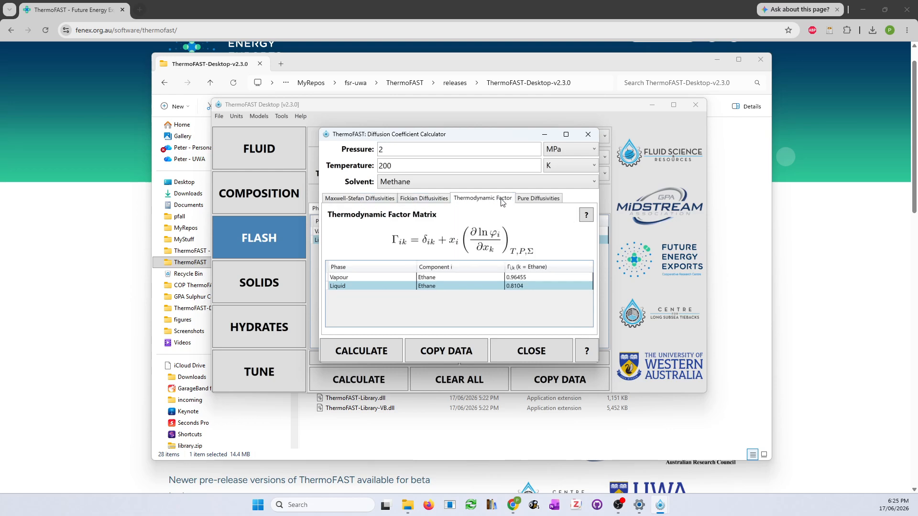
pyautogui.click(535, 199)
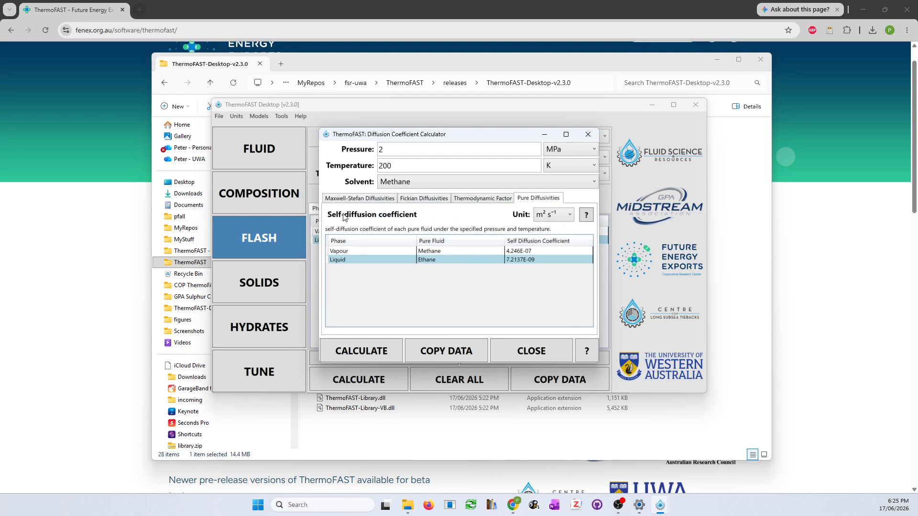
pyautogui.click(537, 353)
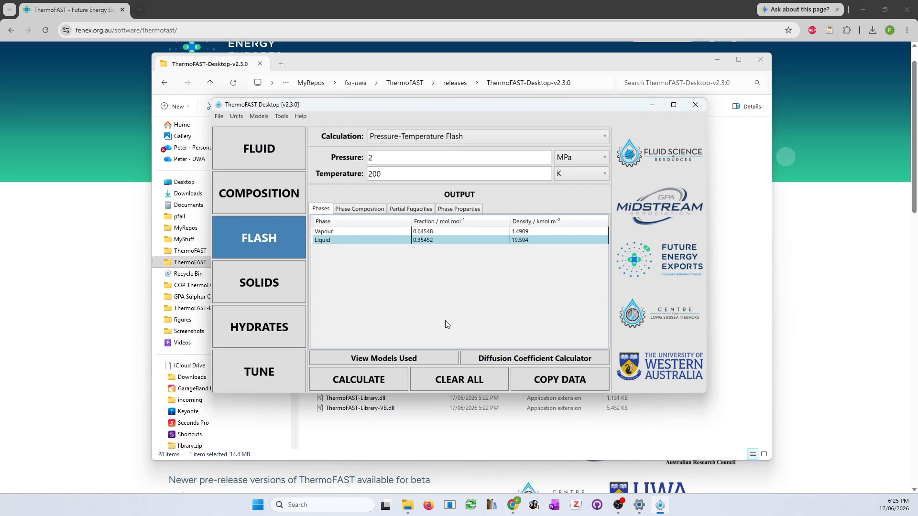
pyautogui.click(259, 287)
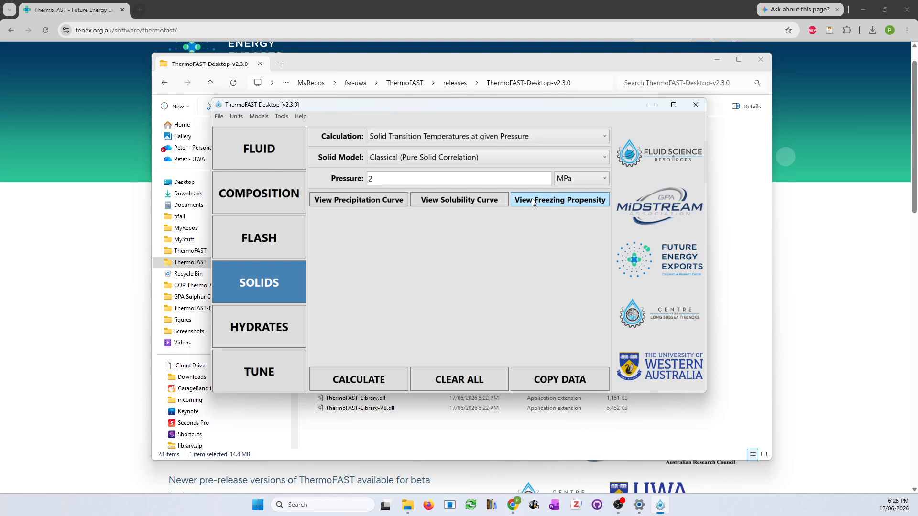
# Return to the Fluid page, where Methane and Ethane remain the selected components
pyautogui.click(241, 152)
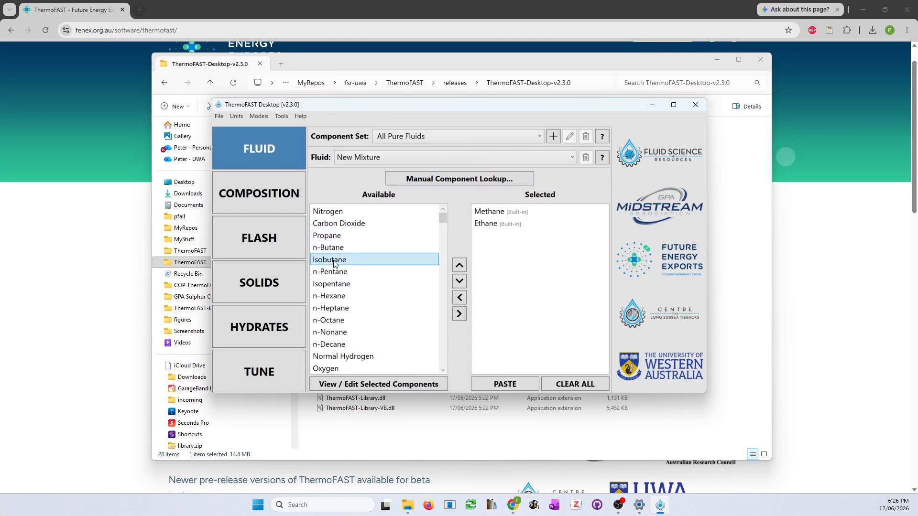
# Add Benzene to the mixture's components
pyautogui.scroll(-4, 333, 264)
pyautogui.click(323, 357)
pyautogui.doubleClick(324, 357)
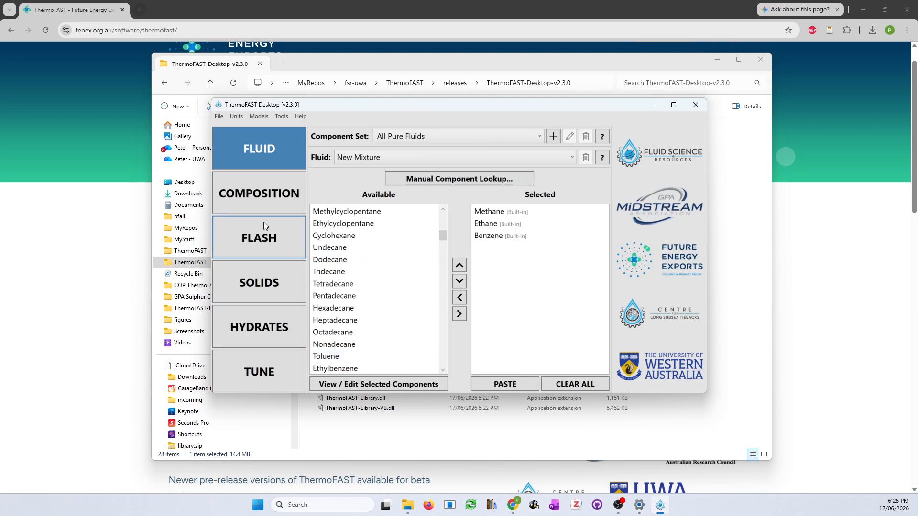
# Set Ethane to 0.2 and fill Benzene's balance to 0.1, then return to Solids
pyautogui.click(262, 201)
pyautogui.click(477, 212)
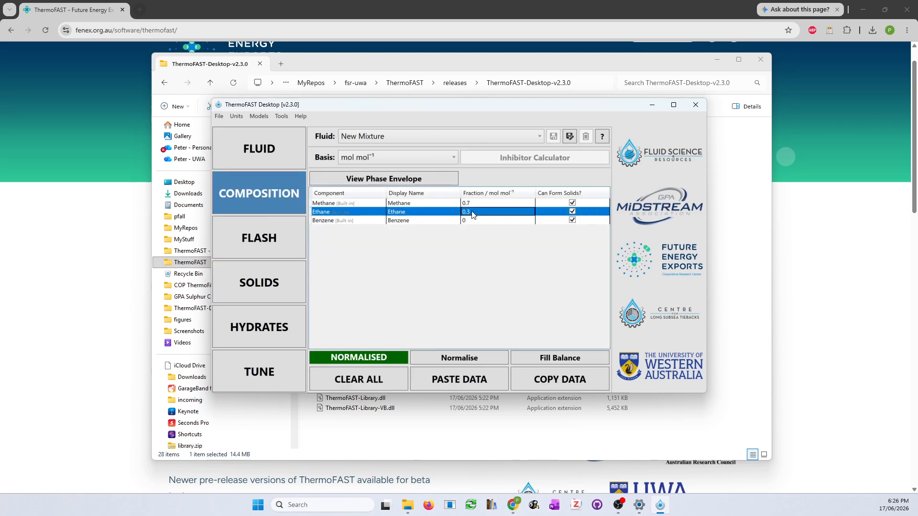
pyautogui.write('0.2')
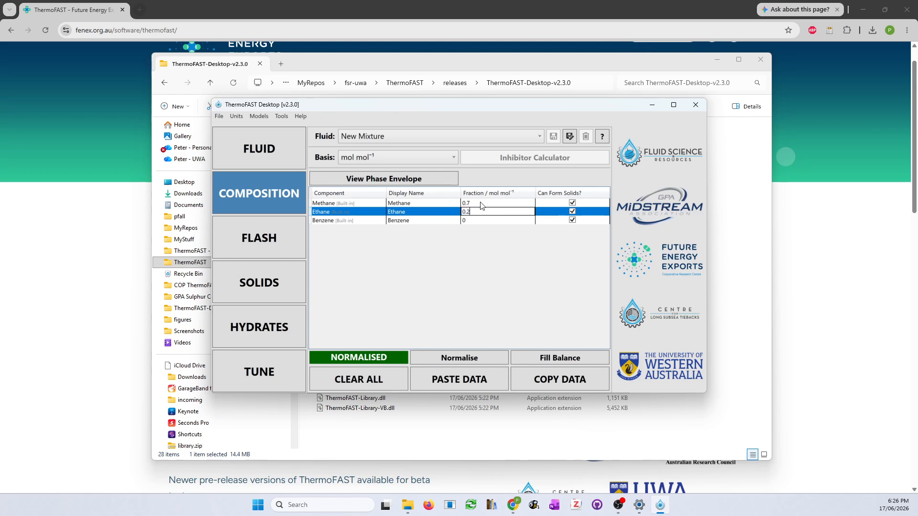
pyautogui.click(566, 360)
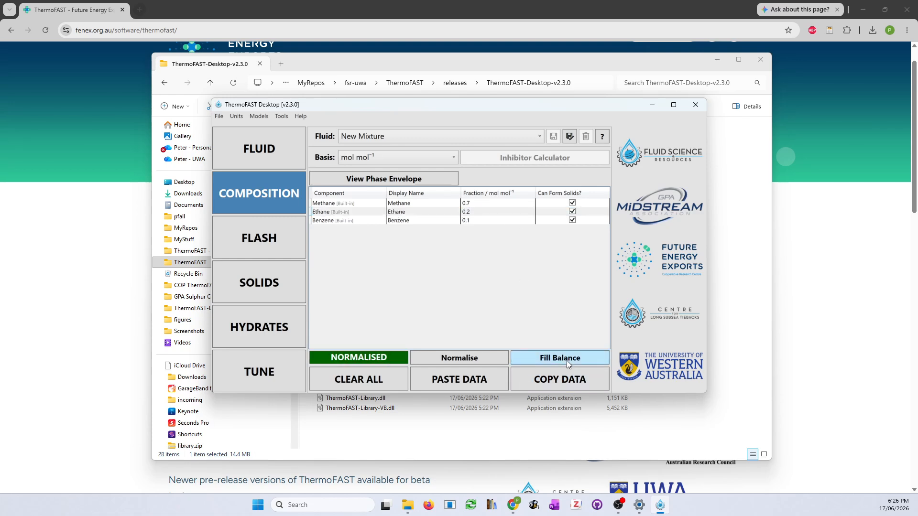
pyautogui.click(248, 277)
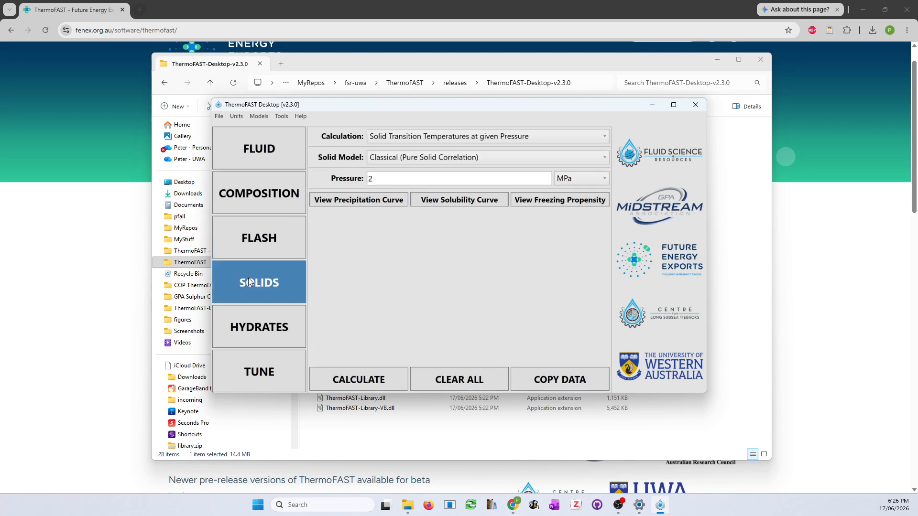
# Compute benzene's solubility curve at 0.10133 MPa from 90 to 280 K and review its graph and data
pyautogui.click(440, 201)
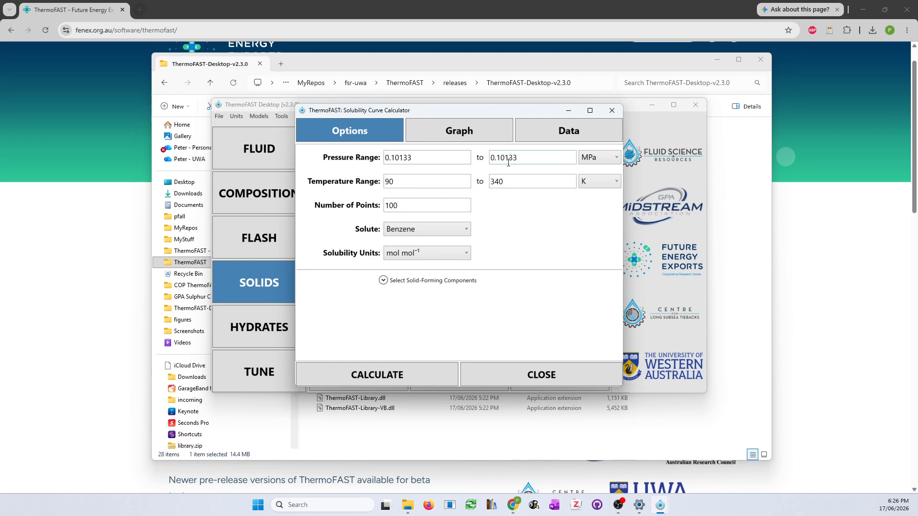
pyautogui.moveTo(389, 182); pyautogui.dragTo(386, 186)
pyautogui.moveTo(497, 182); pyautogui.dragTo(488, 184)
pyautogui.write('280')
pyautogui.click(384, 377)
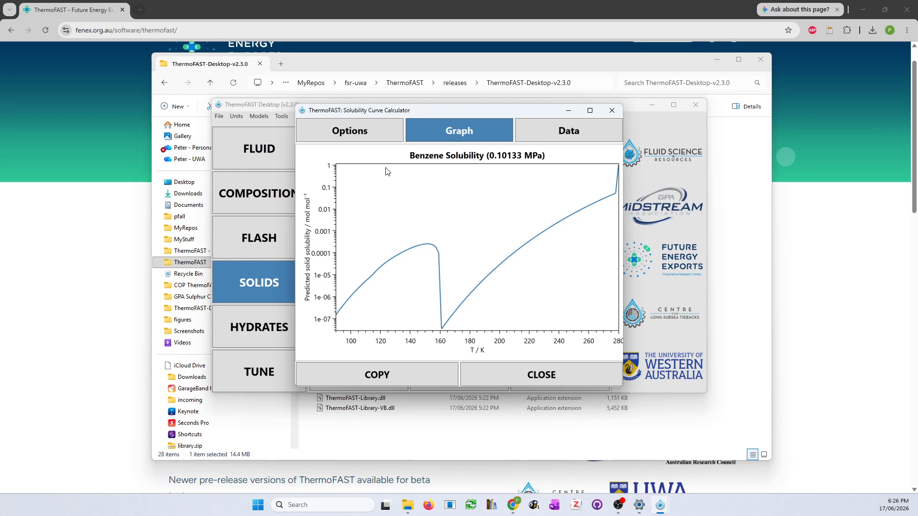
pyautogui.click(551, 133)
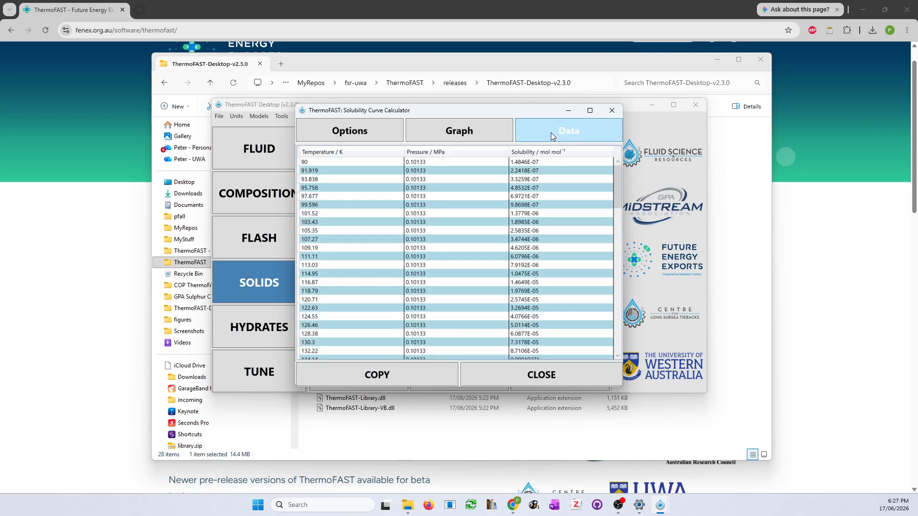
pyautogui.click(541, 377)
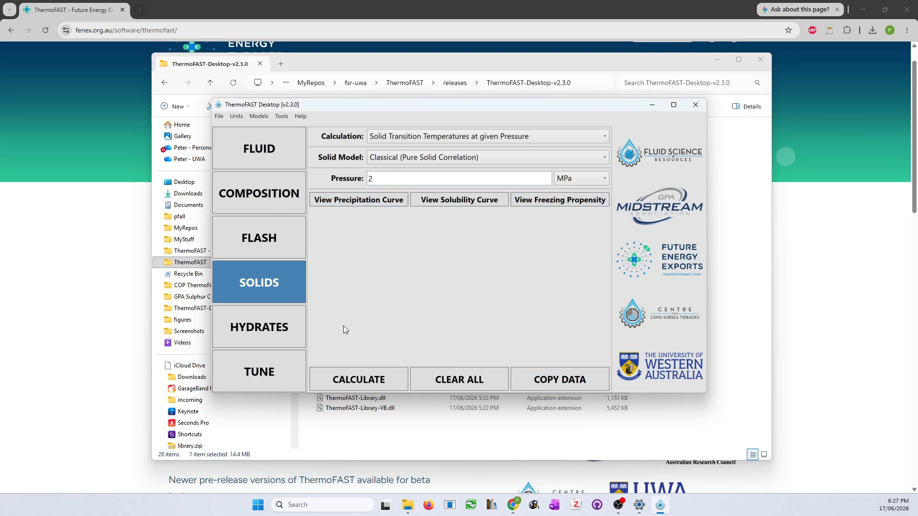
# Browse the Hydrate, Fluid and Composition pages, ending on the 2 MPa, 200 K Pressure-Temperature Flash
pyautogui.click(269, 332)
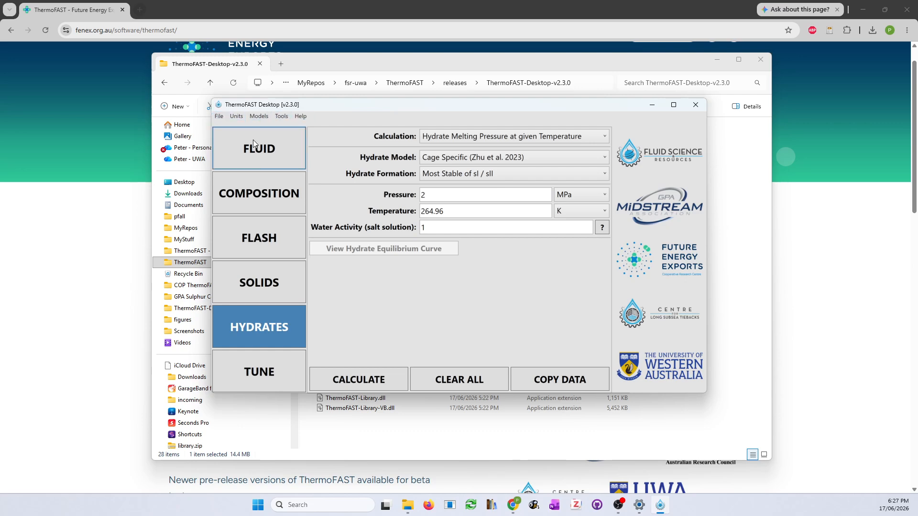
pyautogui.click(255, 155)
pyautogui.click(259, 185)
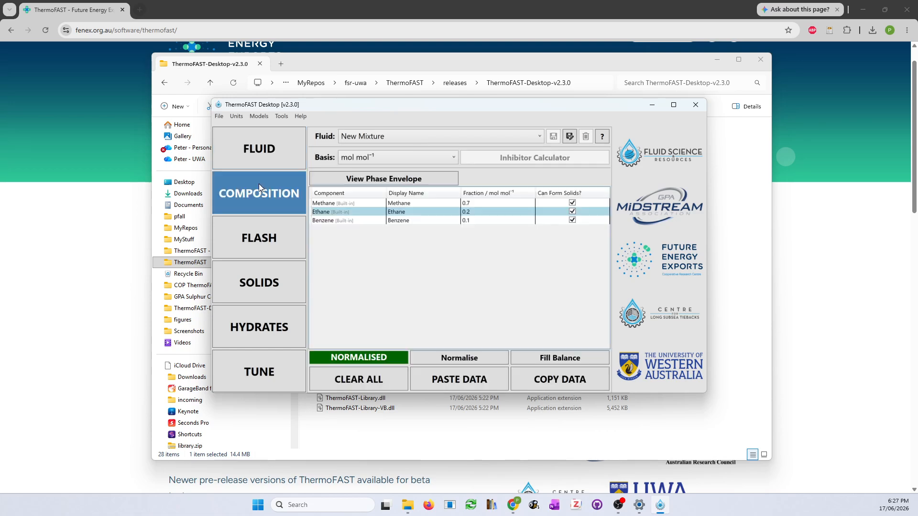
pyautogui.click(262, 243)
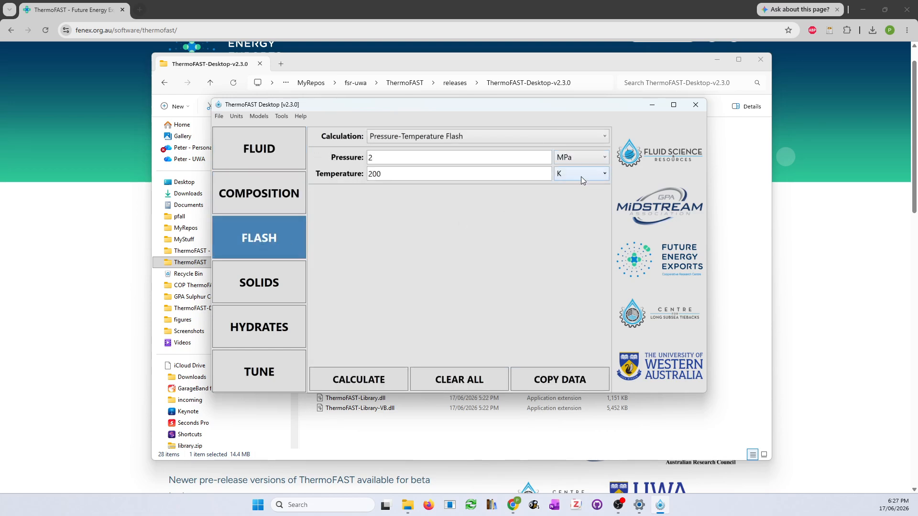
# Keep MPa for pressure and K for temperature, then bring up the unit presets
pyautogui.click(578, 159)
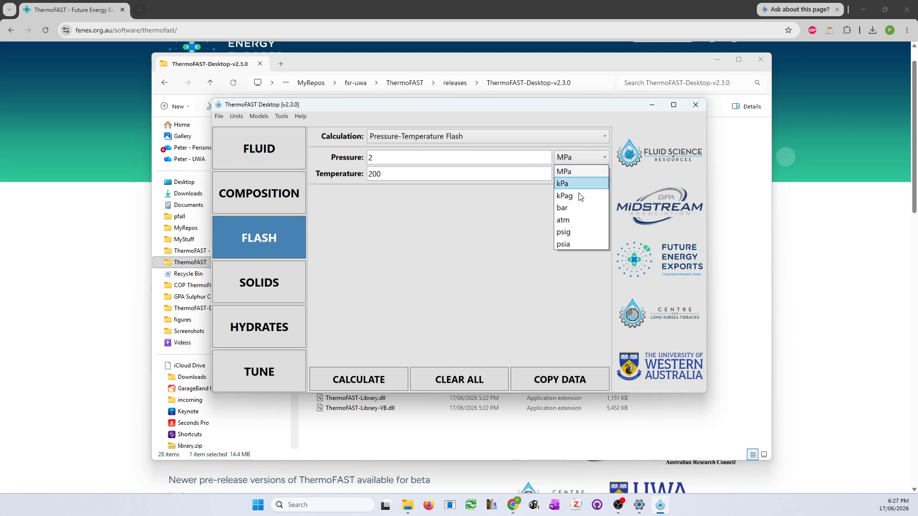
pyautogui.click(579, 172)
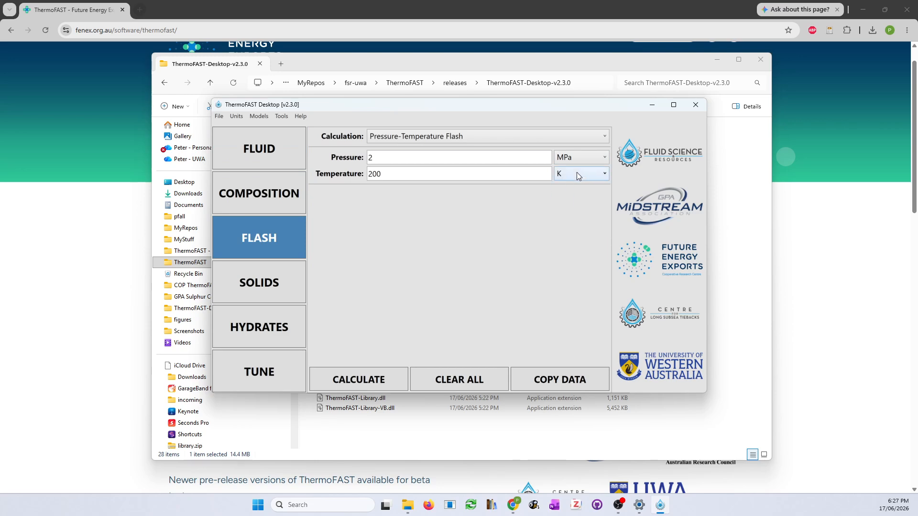
pyautogui.click(576, 173)
pyautogui.click(577, 183)
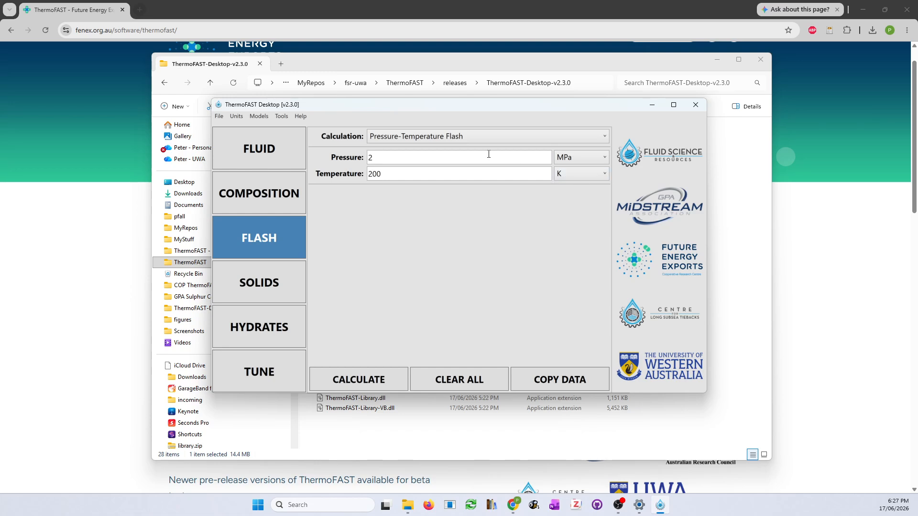
pyautogui.click(238, 116)
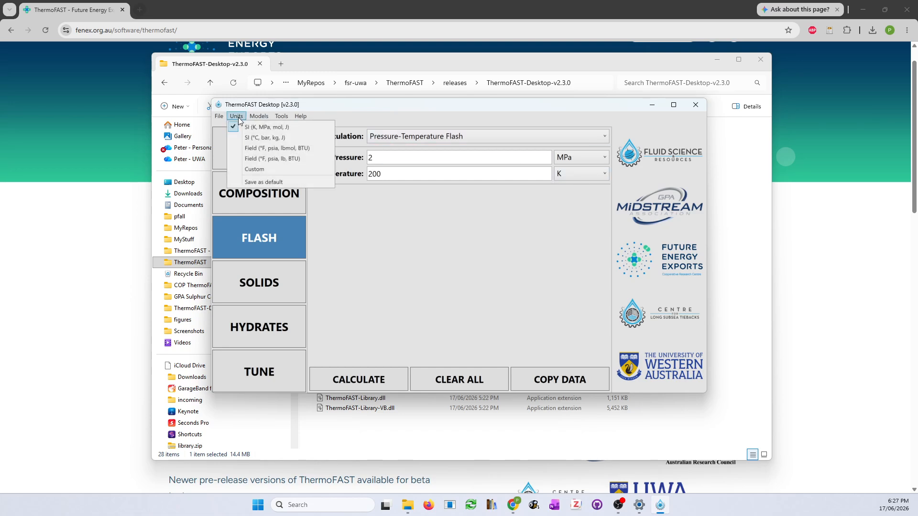
# Choose Custom units keeping K, MPa and J mol⁻¹, and confirm the selection
pyautogui.click(245, 117)
pyautogui.click(239, 118)
pyautogui.click(241, 118)
pyautogui.click(237, 116)
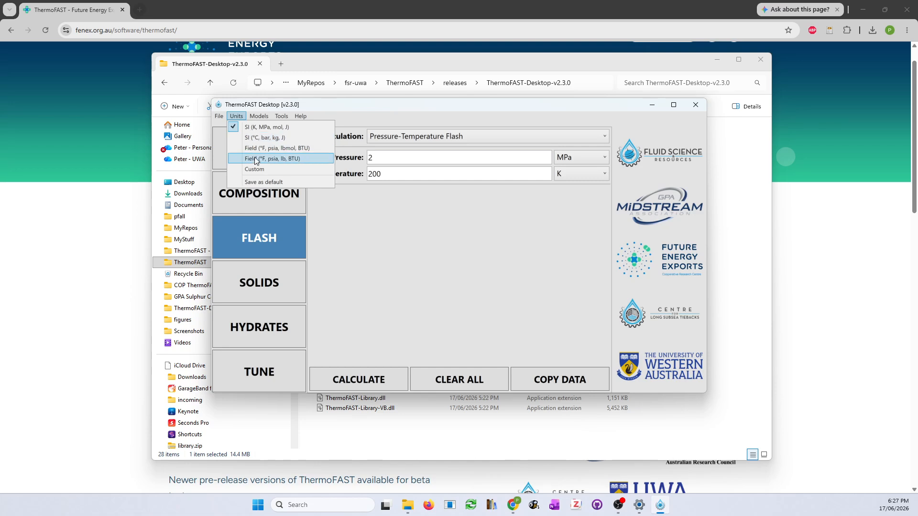
pyautogui.click(258, 170)
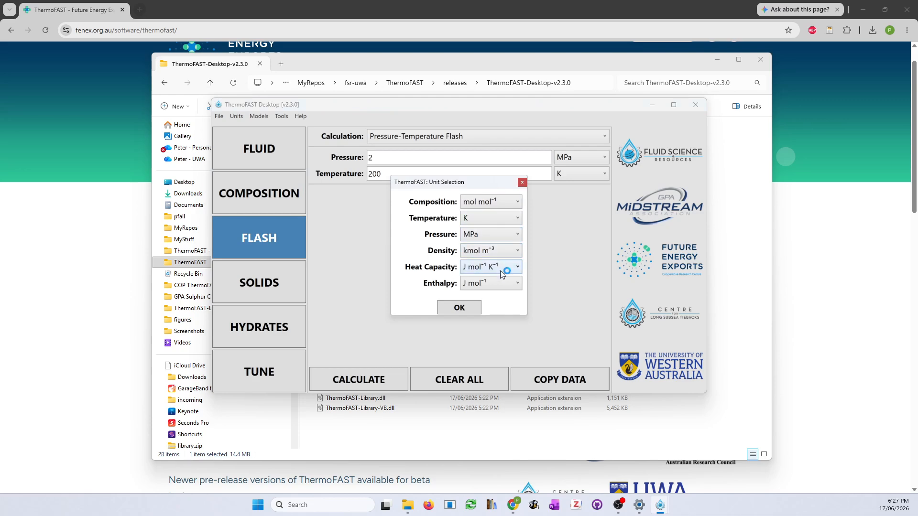
pyautogui.click(460, 308)
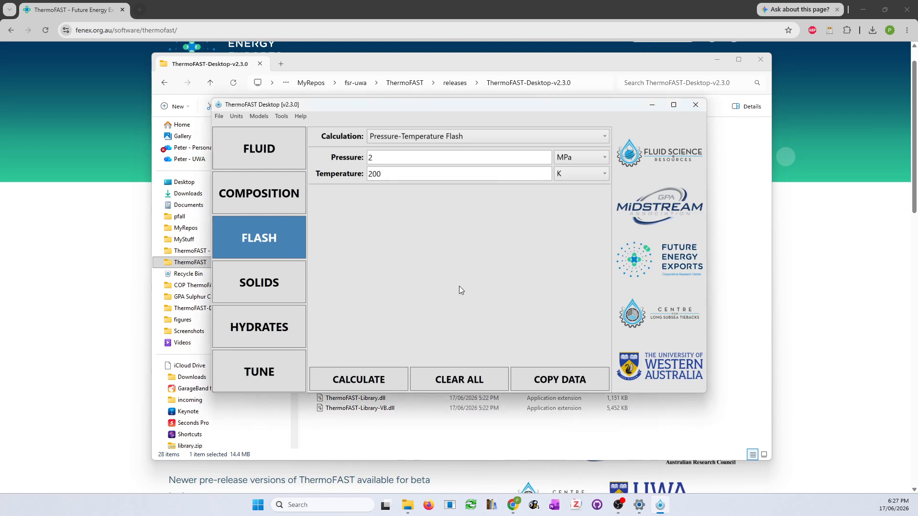
pyautogui.click(259, 117)
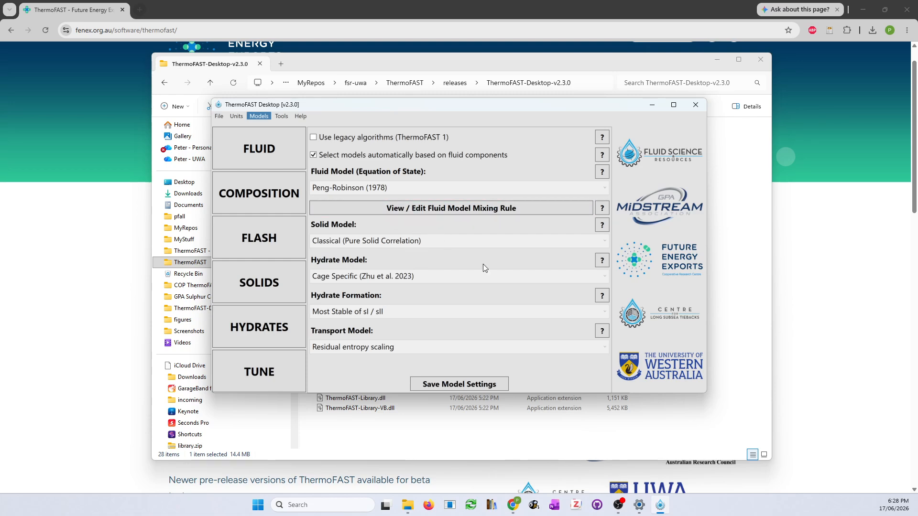
# Turn off automatic model selection and keep Peng-Robinson (1978) as the fluid model
pyautogui.click(314, 155)
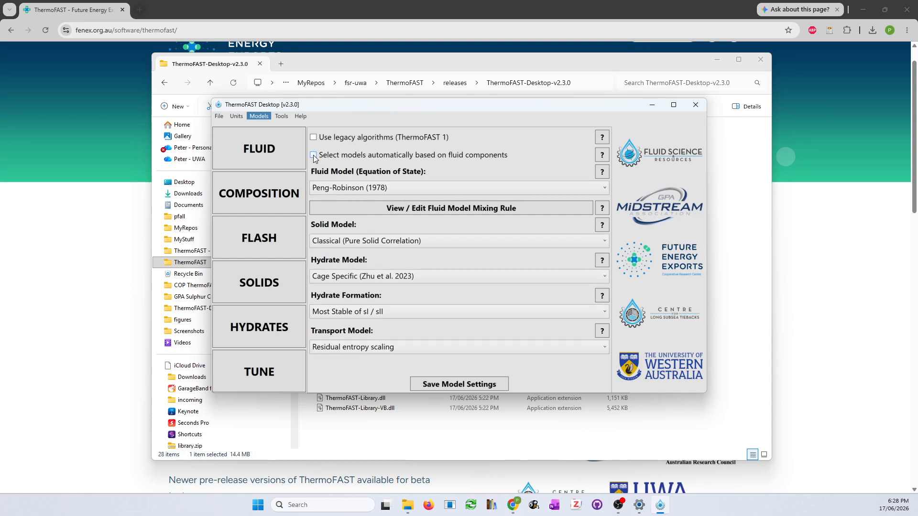
pyautogui.click(380, 189)
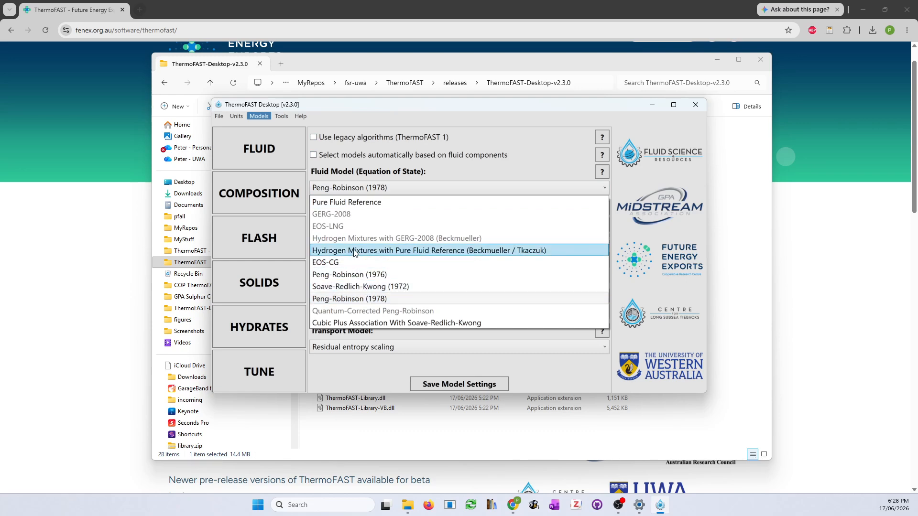
pyautogui.click(360, 298)
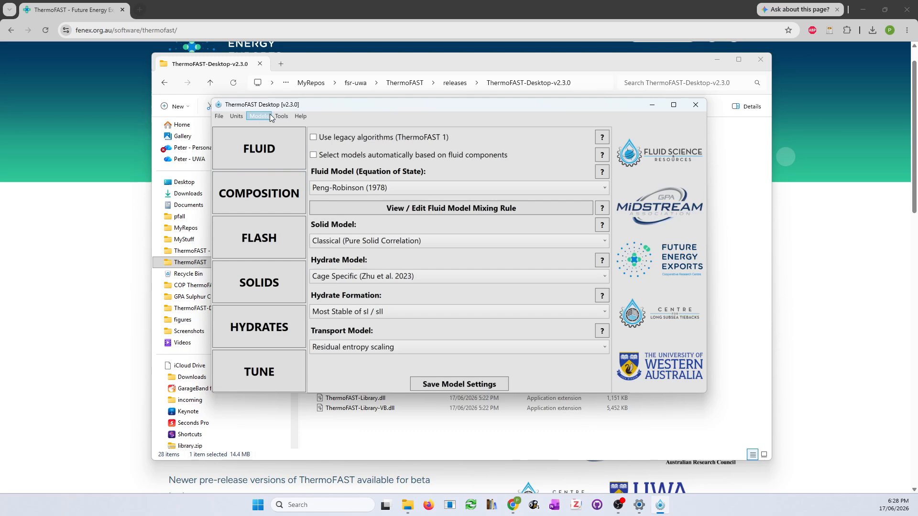
pyautogui.click(221, 117)
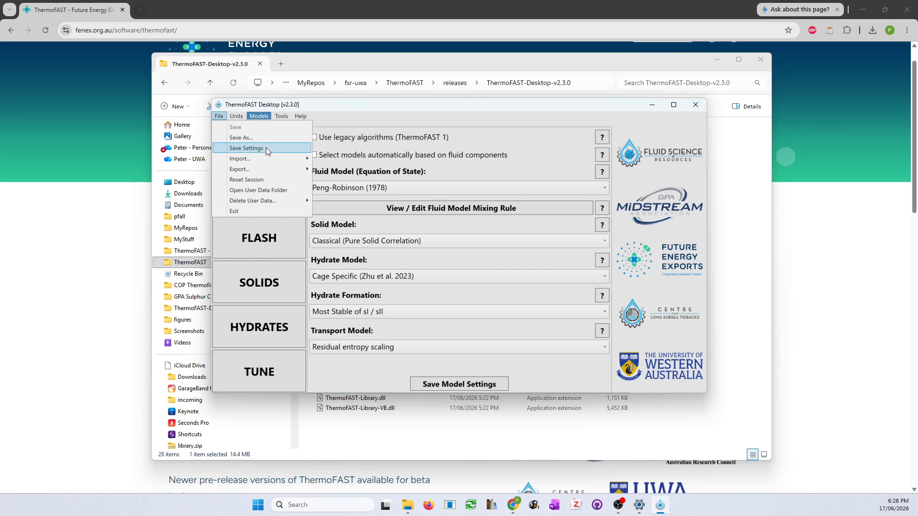
# Review the Import and Export file options, then open the user data folder on disk
pyautogui.moveTo(265, 158)
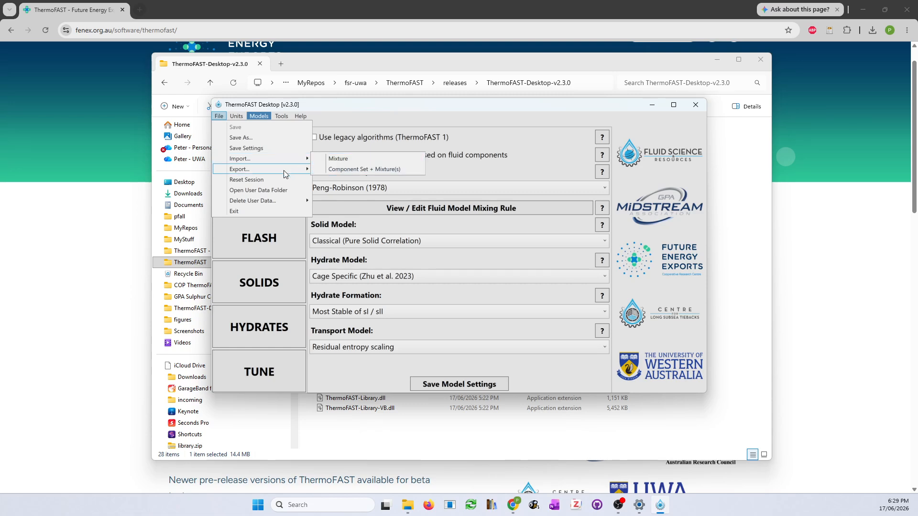
pyautogui.moveTo(279, 173)
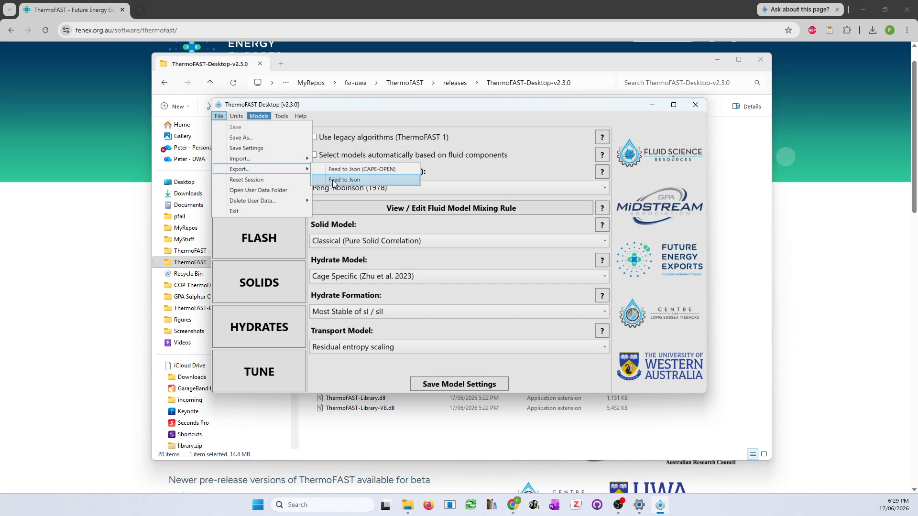
pyautogui.click(265, 190)
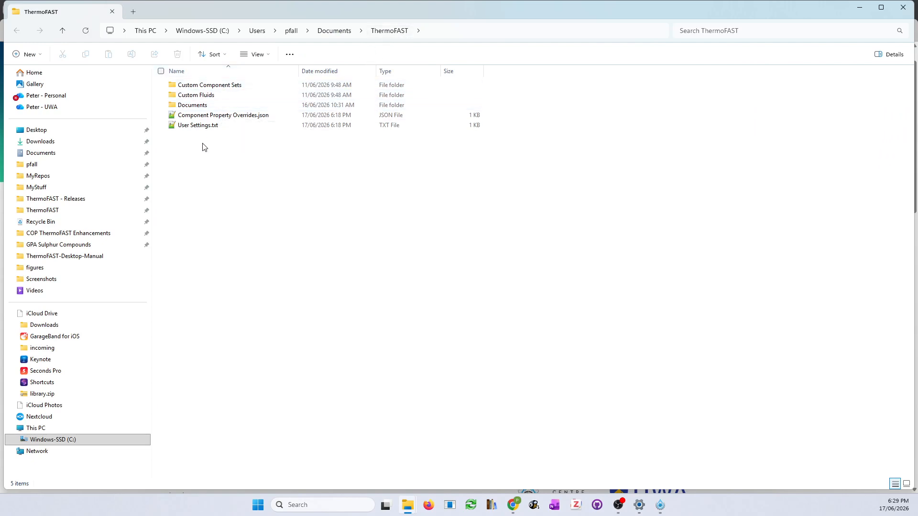
# Look inside the Custom Component Sets and Custom Fluids folders, returning to the ThermoFAST folder
pyautogui.doubleClick(207, 86)
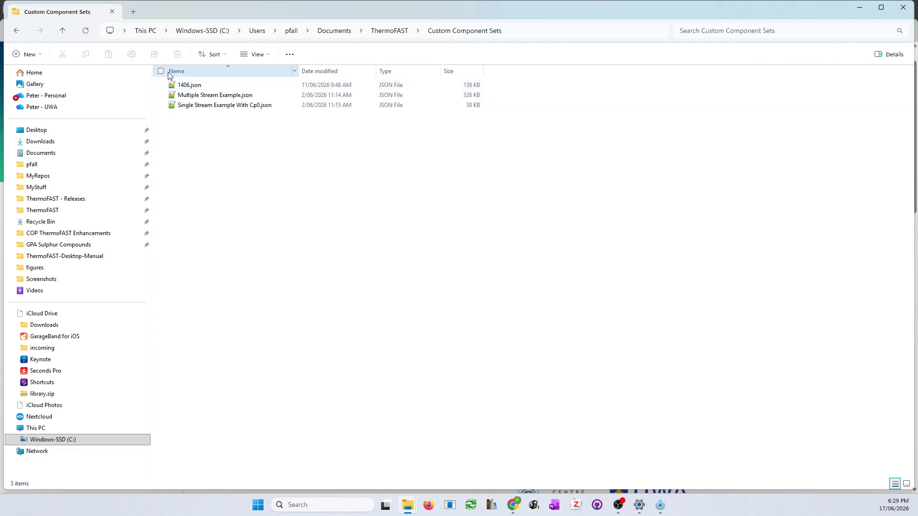
pyautogui.click(62, 31)
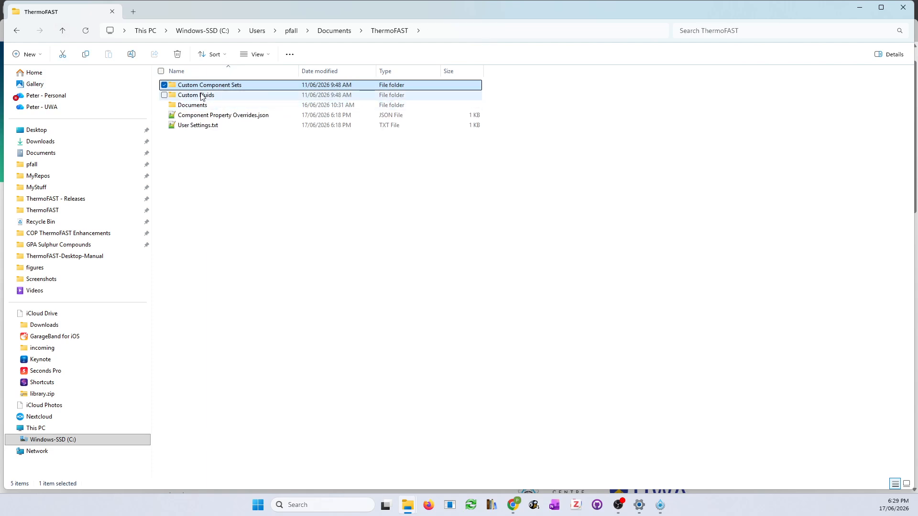
pyautogui.doubleClick(201, 96)
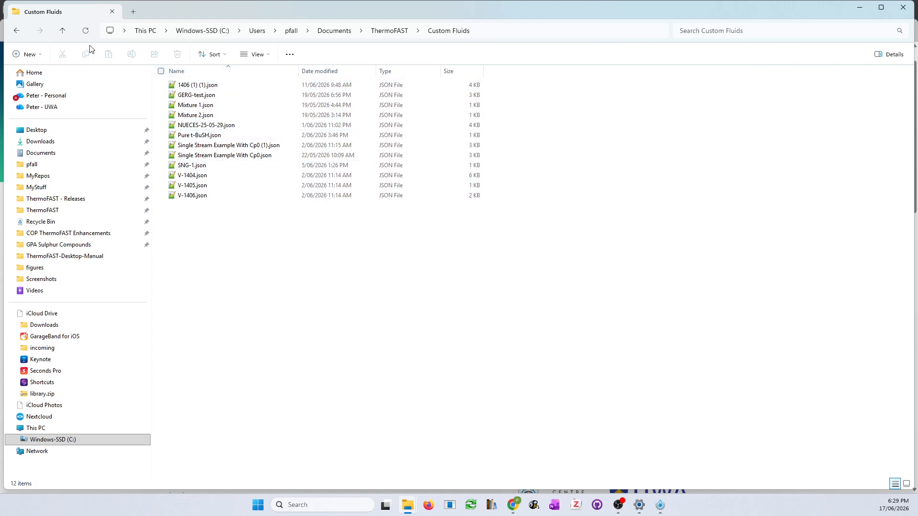
pyautogui.click(62, 30)
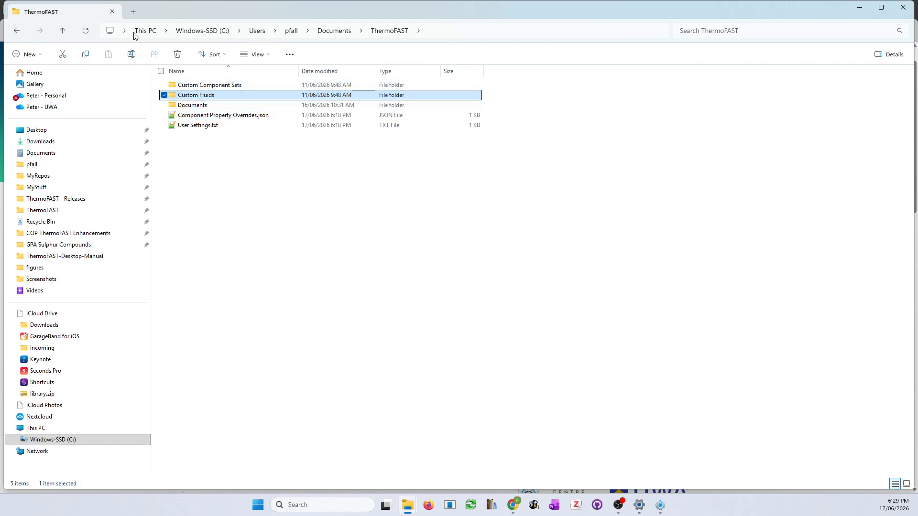
# Calculate equilibrium hydrogen ortho and para fractions over 10–300 K and review them as a data table
pyautogui.click(112, 12)
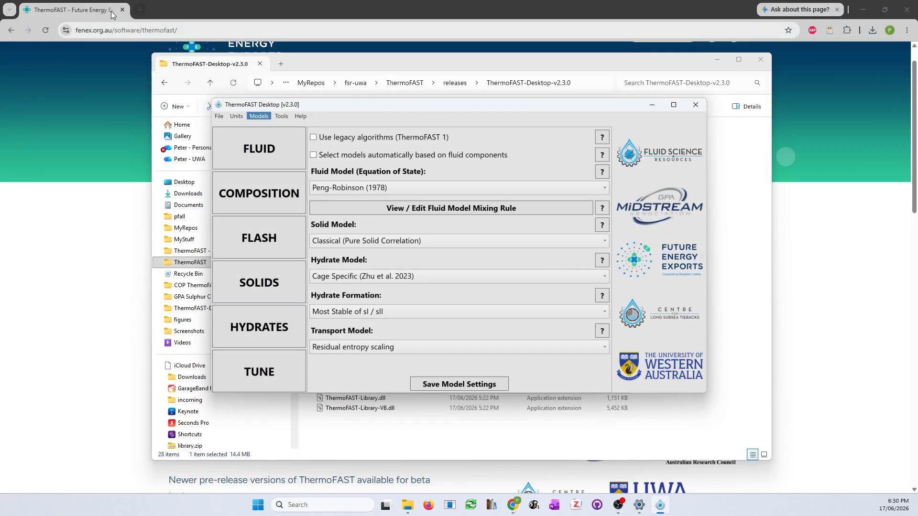
pyautogui.click(280, 116)
pyautogui.click(280, 115)
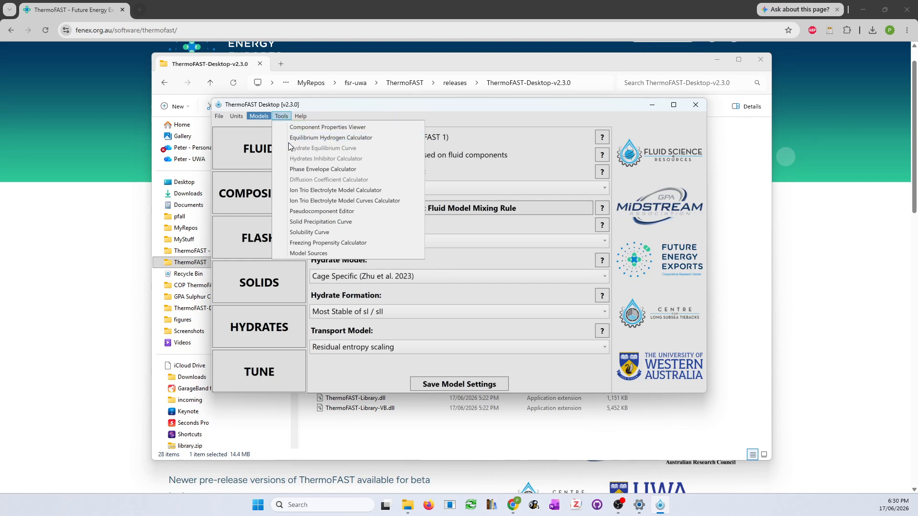
pyautogui.click(377, 138)
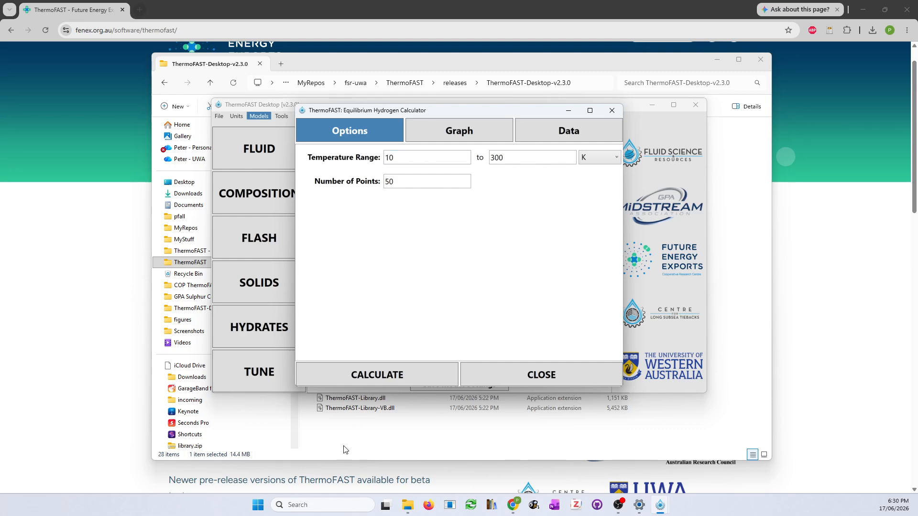
pyautogui.click(387, 375)
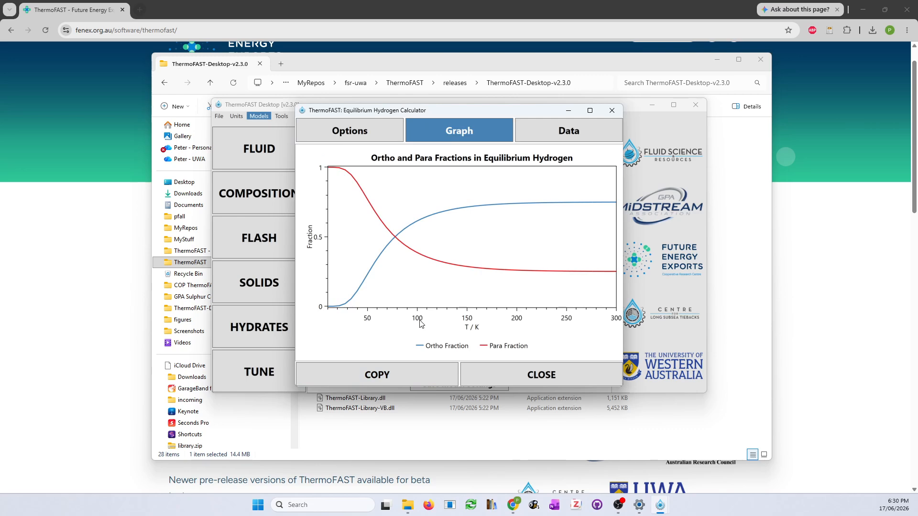
pyautogui.click(567, 127)
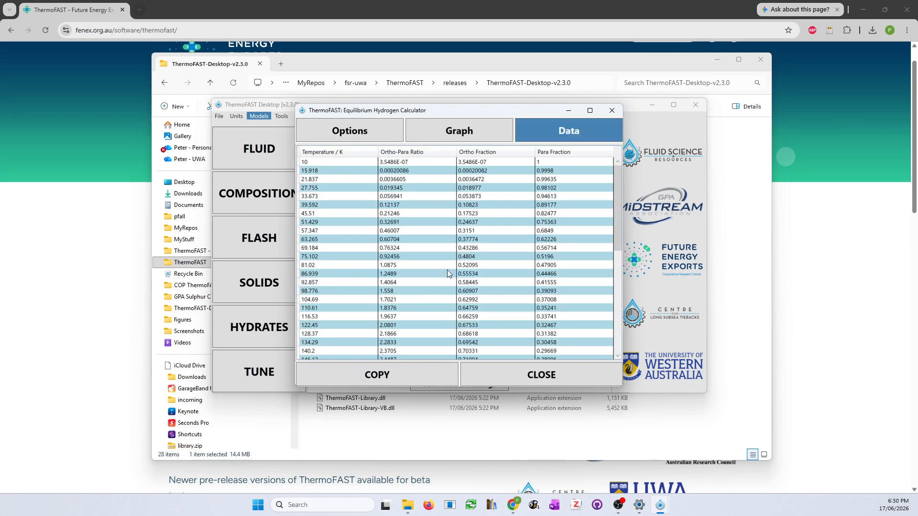
pyautogui.click(540, 377)
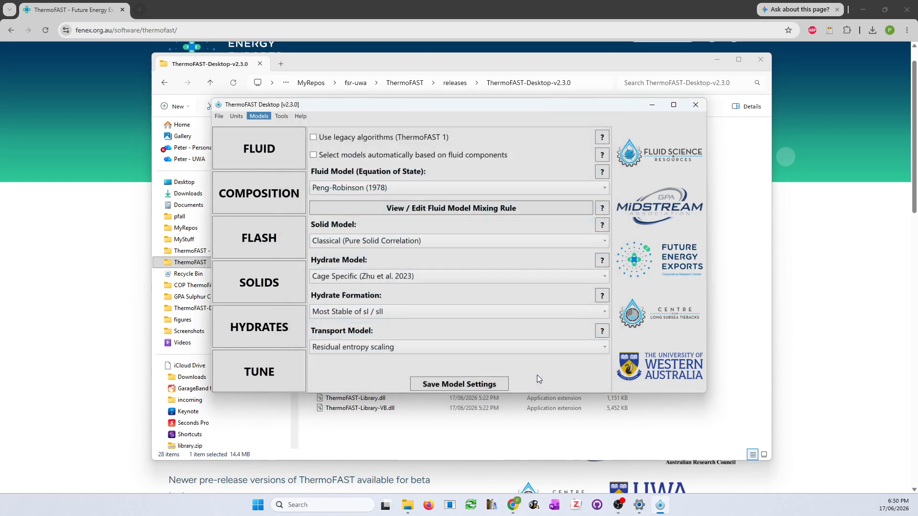